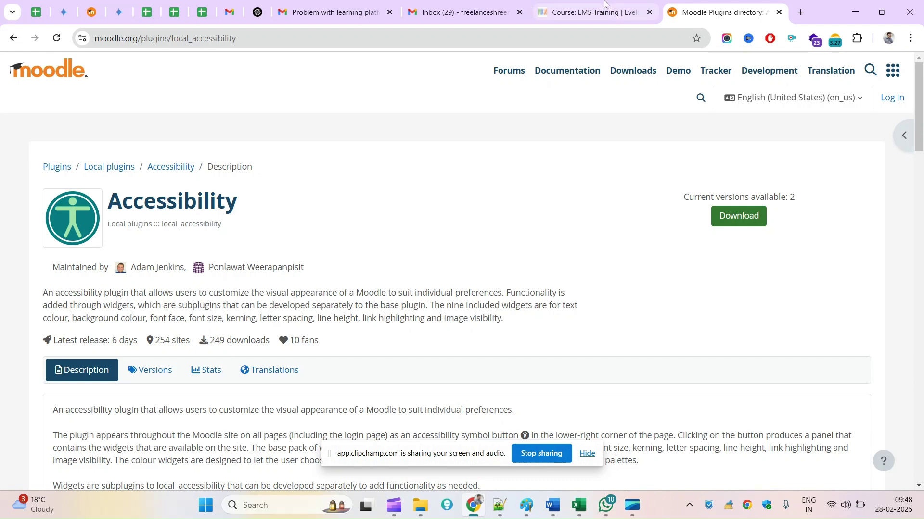
# Switch to the Evelox LMS site and examine the LMS Training course page, enlarging the page zoom
pyautogui.click(589, 13)
pyautogui.click(700, 14)
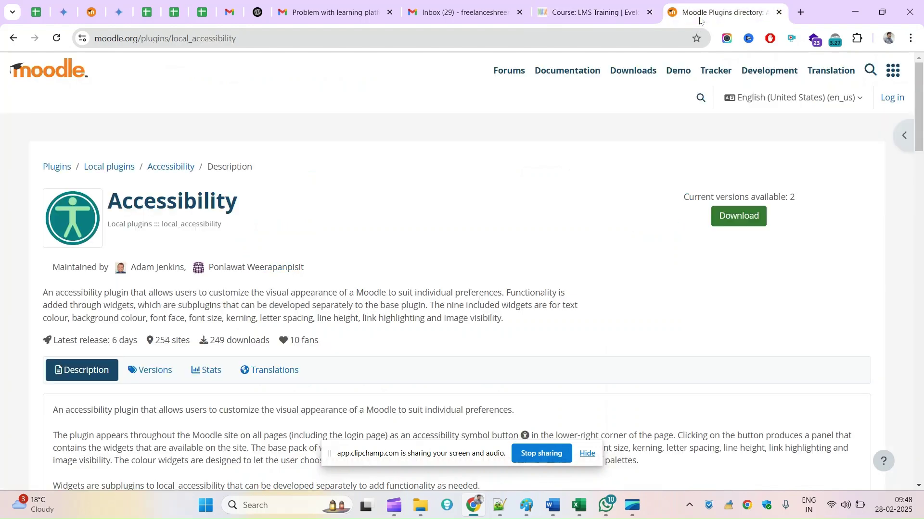
pyautogui.click(589, 12)
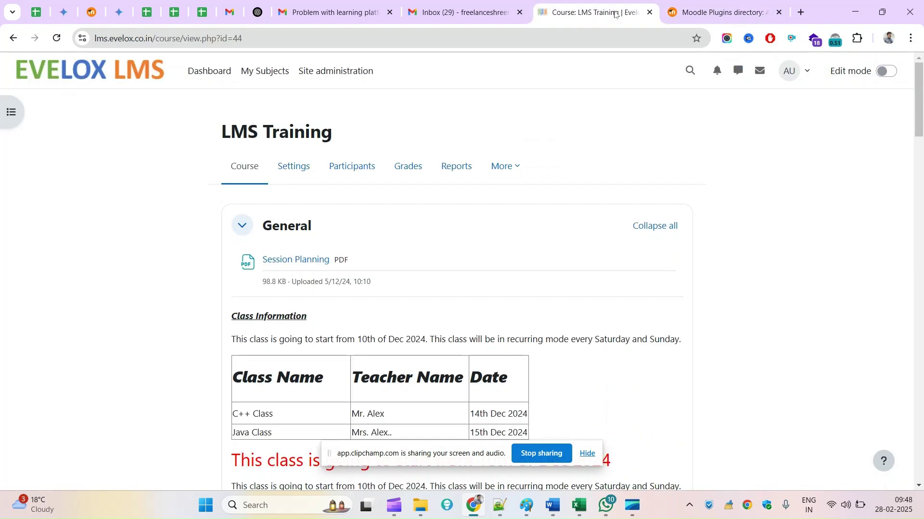
pyautogui.moveTo(231, 133); pyautogui.dragTo(351, 130)
pyautogui.tripleClick(347, 132)
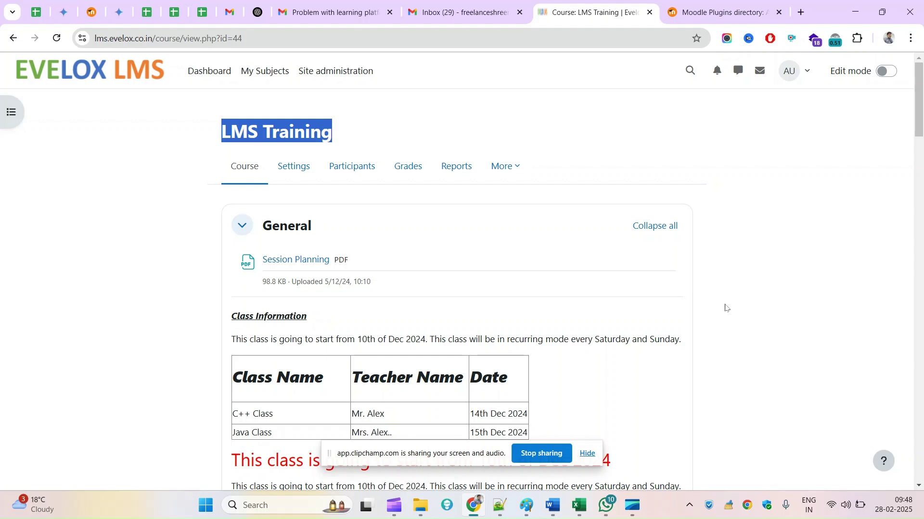
pyautogui.hotkey('ctrl', '+')
pyautogui.hotkey('ctrl', '+')
pyautogui.hotkey('ctrl', '-')
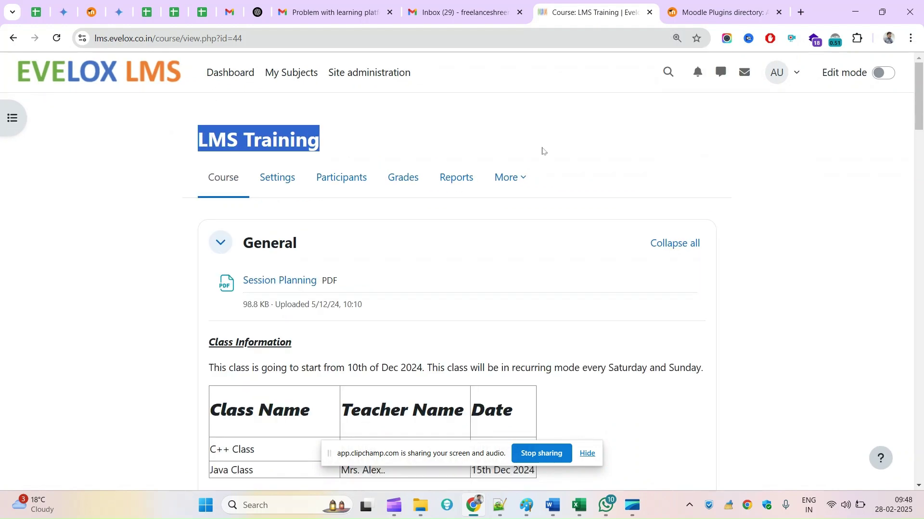
# Read the Accessibility plugin's page in the Moodle plugins directory, covering its component name, maintainers and purpose
pyautogui.click(722, 12)
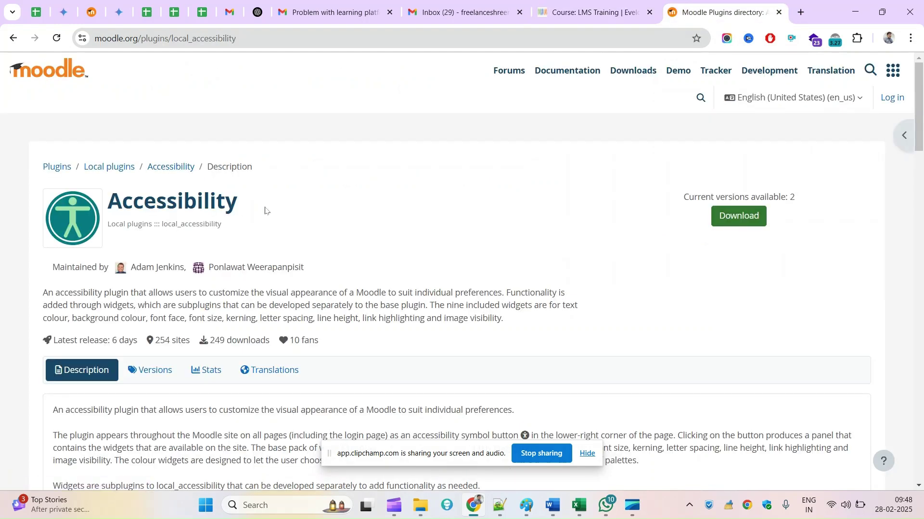
pyautogui.moveTo(172, 38); pyautogui.dragTo(268, 40)
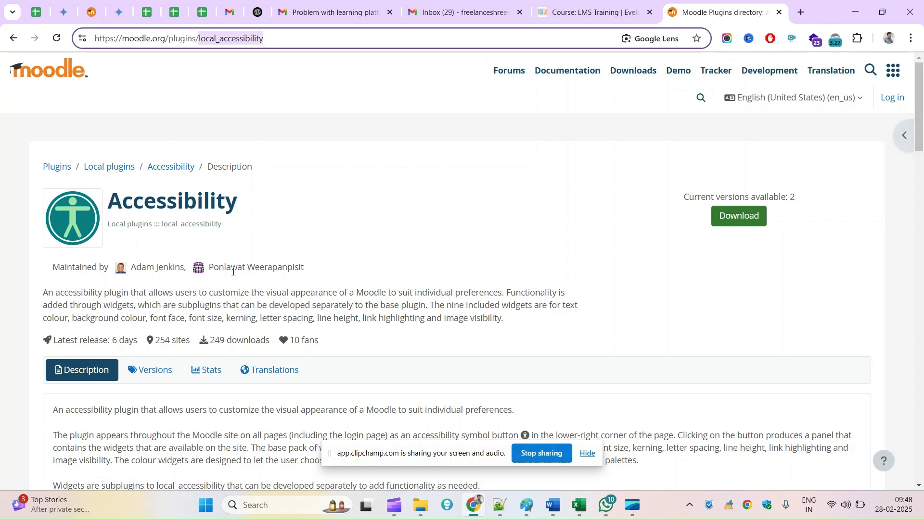
pyautogui.moveTo(303, 267); pyautogui.dragTo(88, 264)
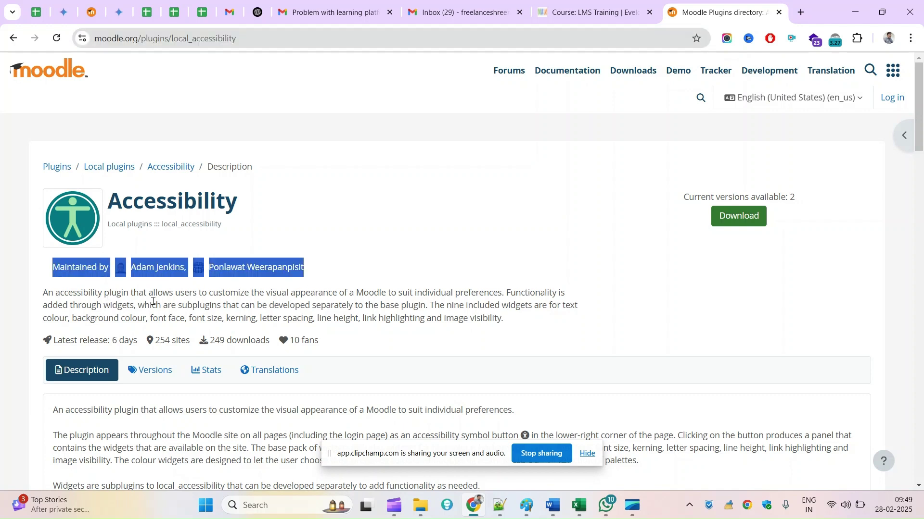
pyautogui.doubleClick(231, 293)
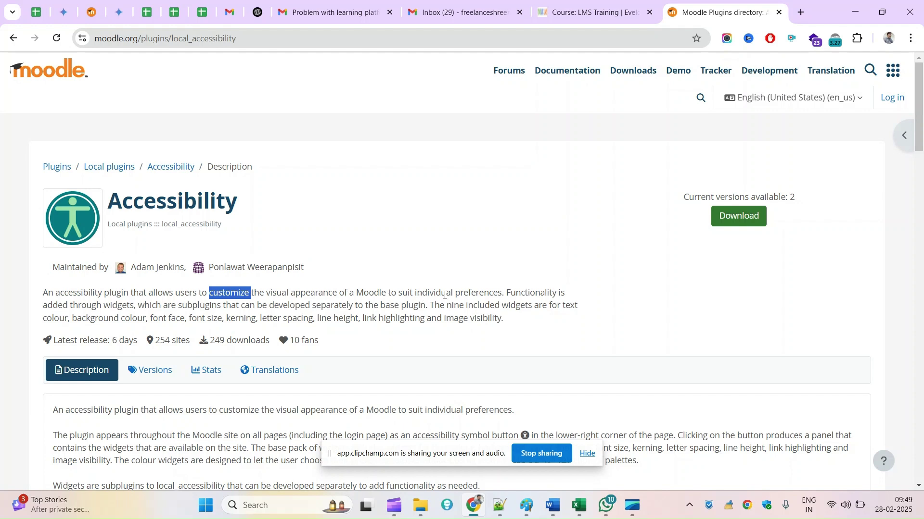
pyautogui.doubleClick(466, 295)
pyautogui.moveTo(466, 295); pyautogui.dragTo(424, 294)
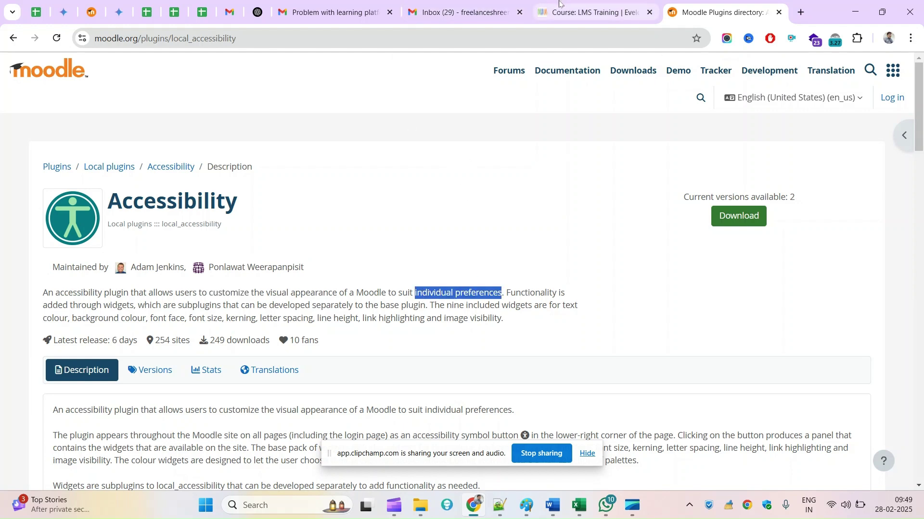
pyautogui.moveTo(559, 4)
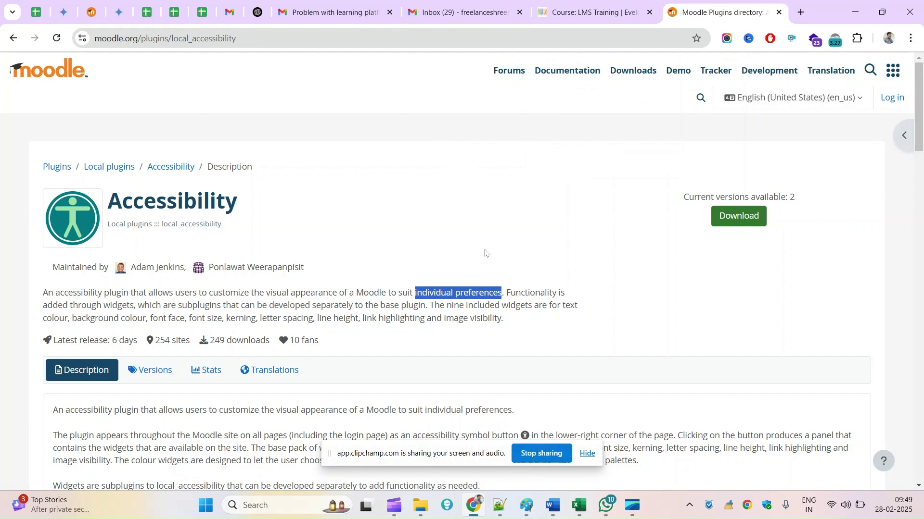
# Open the Accessibility plugin's downloadable versions and check which Moodle releases each one supports
pyautogui.click(748, 219)
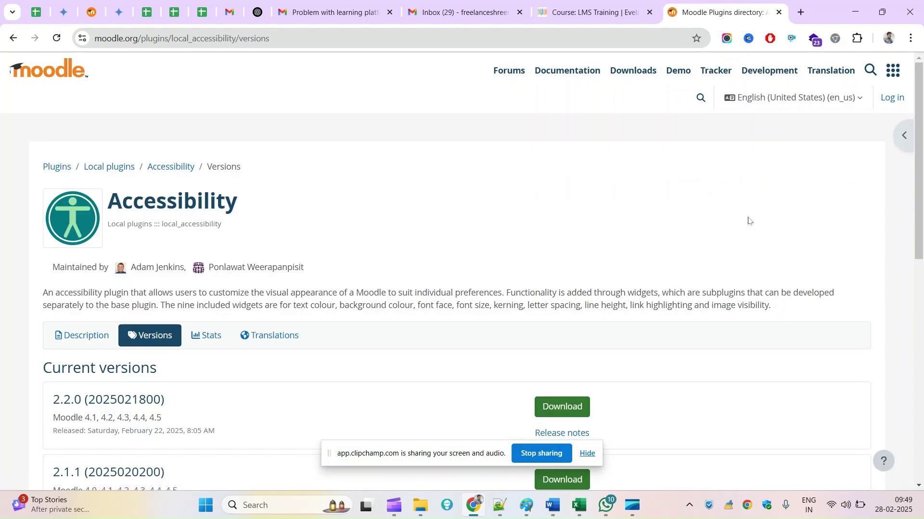
pyautogui.scroll(-3, 264, 371)
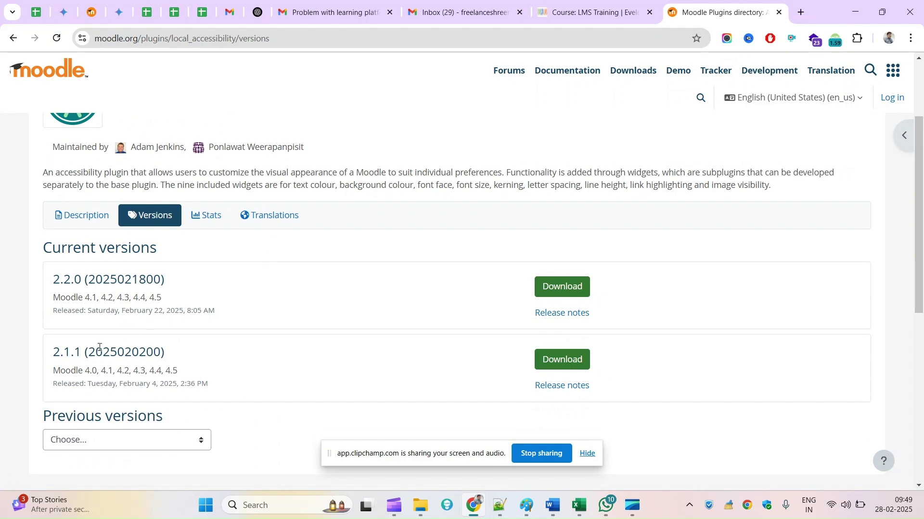
pyautogui.doubleClick(63, 374)
pyautogui.moveTo(64, 375); pyautogui.dragTo(97, 369)
pyautogui.click(89, 371)
pyautogui.moveTo(164, 300); pyautogui.dragTo(151, 296)
# Reset the LMS course page to its default zoom and return to the Accessibility plugin's versions
pyautogui.click(556, 15)
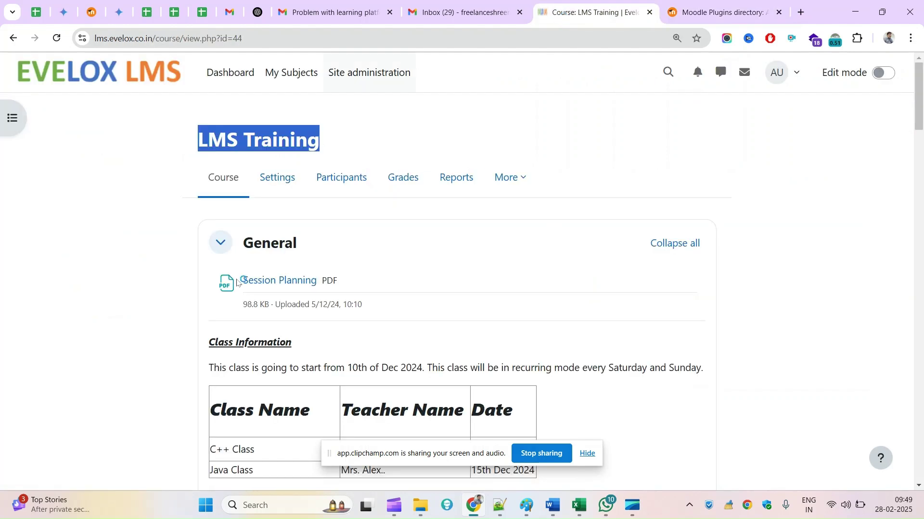
pyautogui.click(680, 38)
pyautogui.click(680, 64)
pyautogui.click(721, 12)
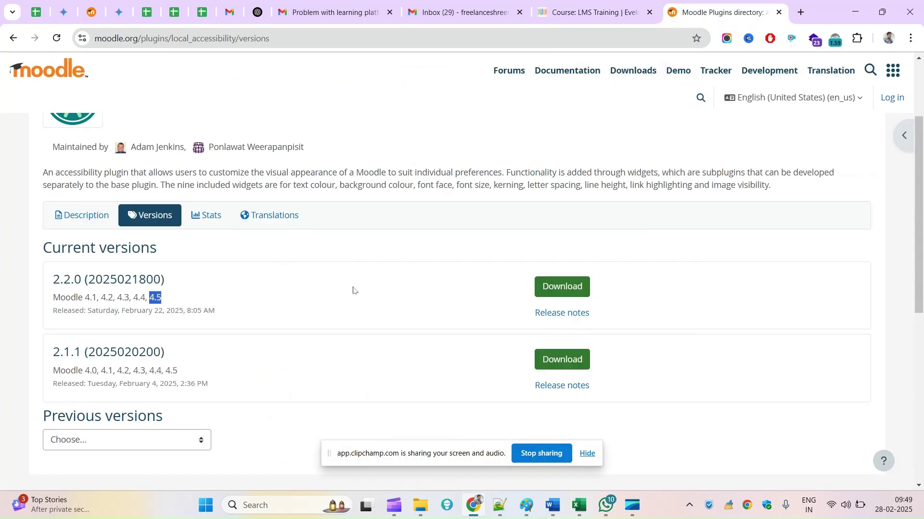
pyautogui.click(563, 297)
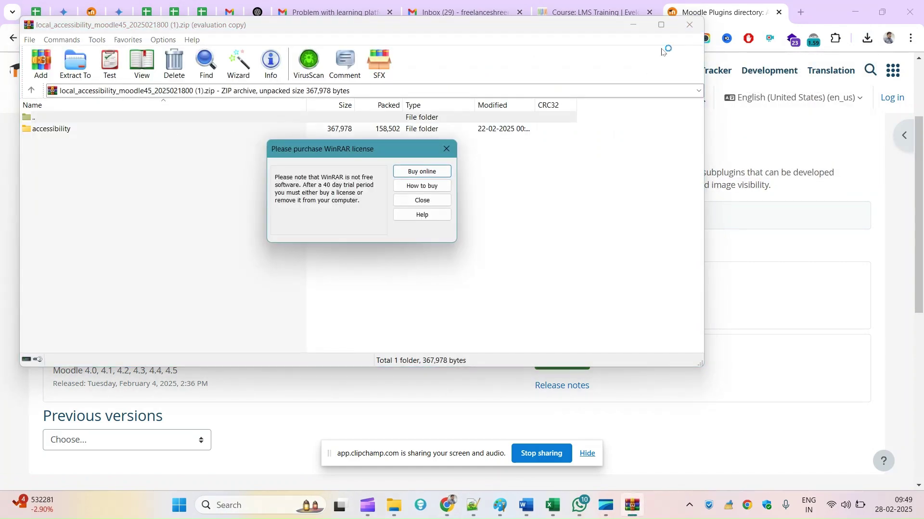
pyautogui.click(455, 146)
pyautogui.click(690, 24)
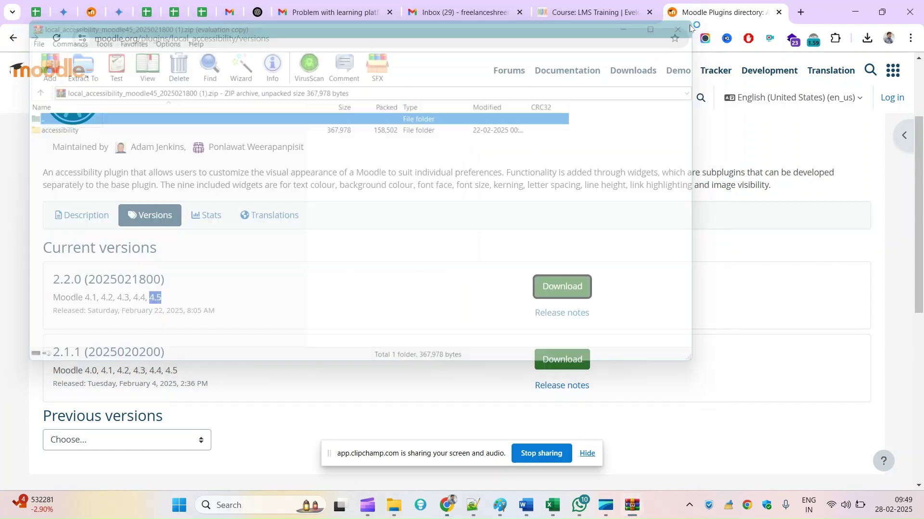
# Return to the Evelox LMS site and open the plugin installer in site administration
pyautogui.click(592, 12)
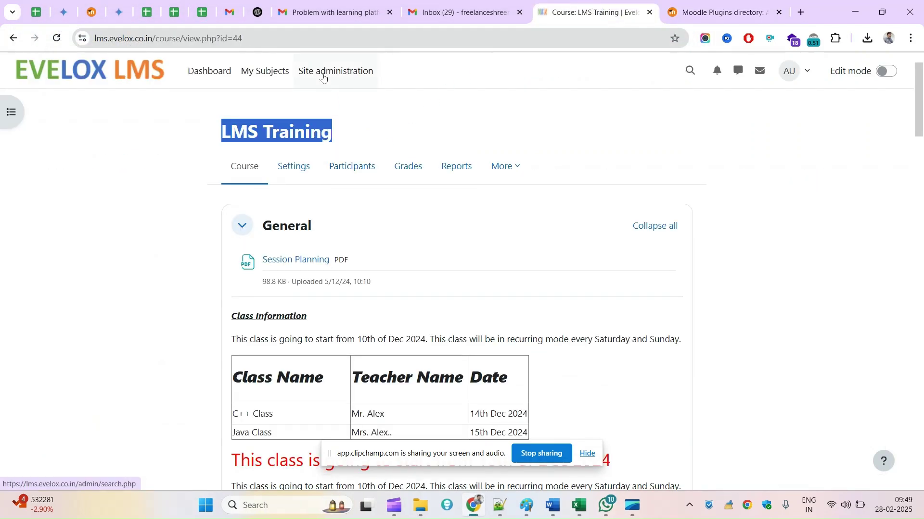
pyautogui.click(323, 78)
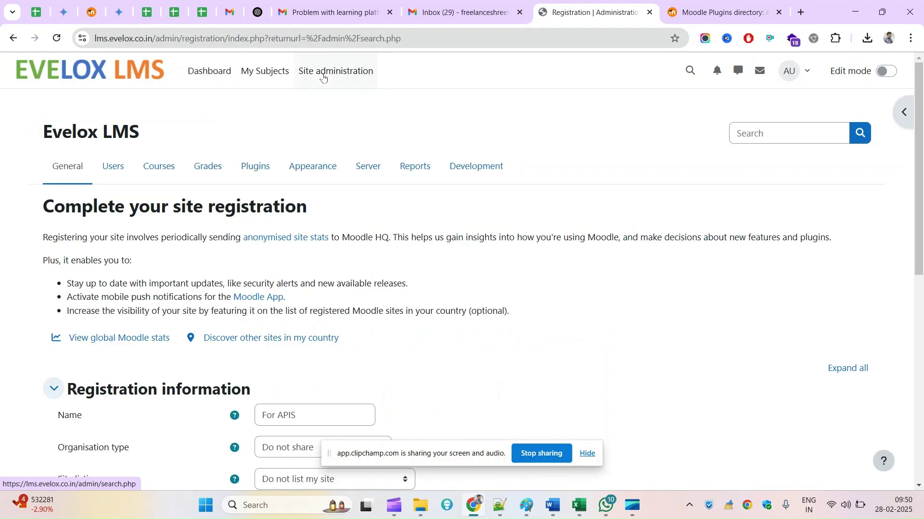
pyautogui.click(256, 168)
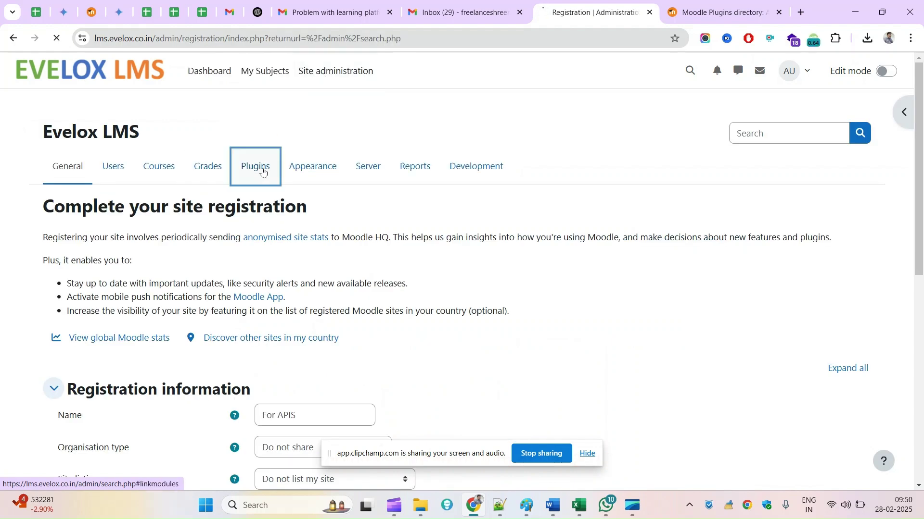
pyautogui.click(302, 254)
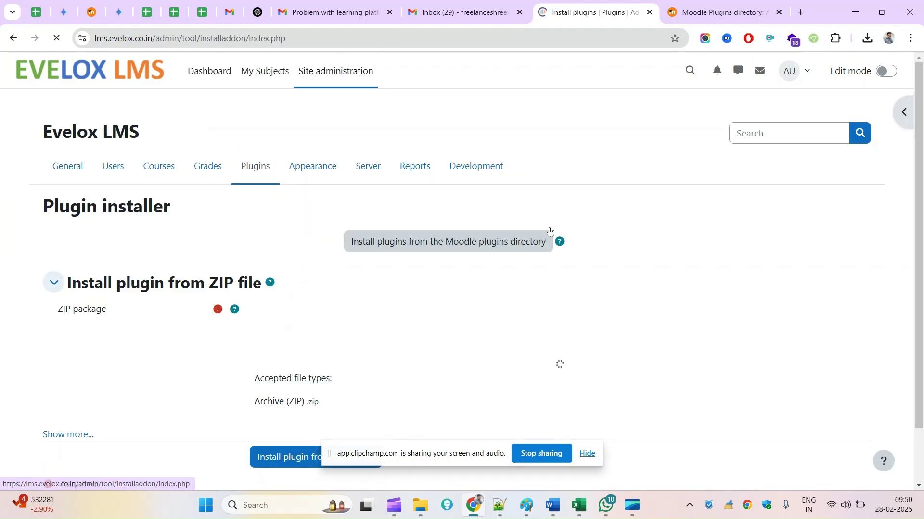
pyautogui.click(869, 38)
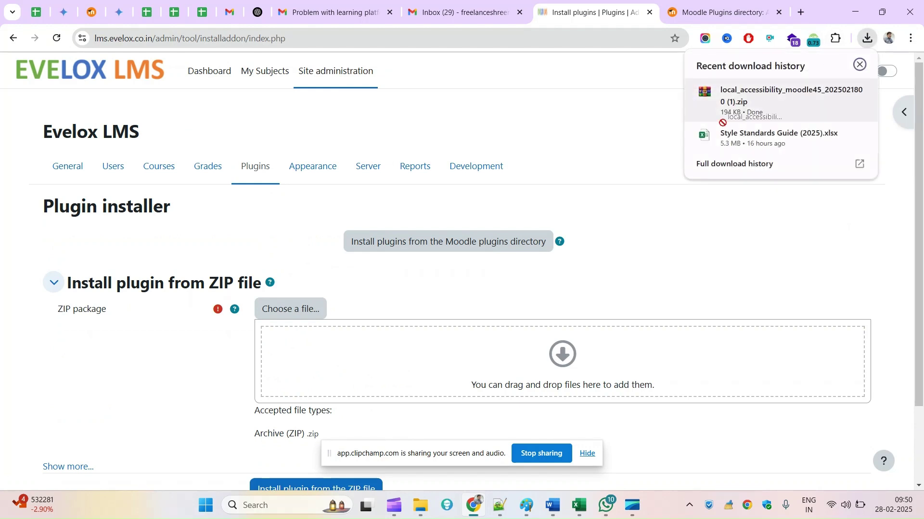
pyautogui.moveTo(789, 96); pyautogui.dragTo(400, 371)
pyautogui.scroll(-2, 400, 372)
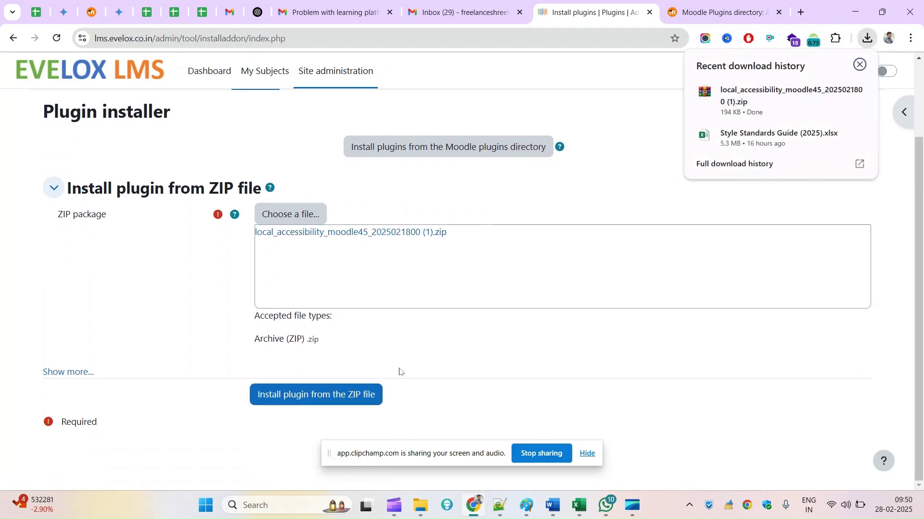
pyautogui.click(335, 395)
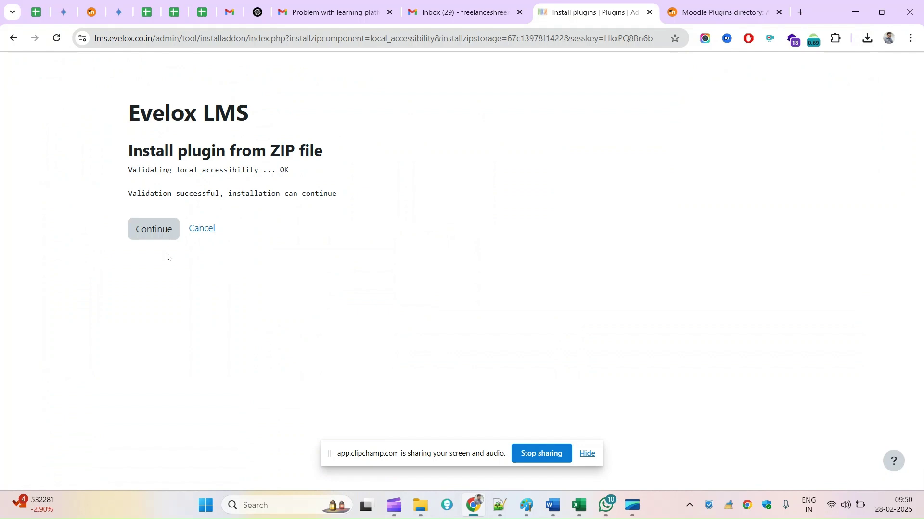
pyautogui.click(163, 233)
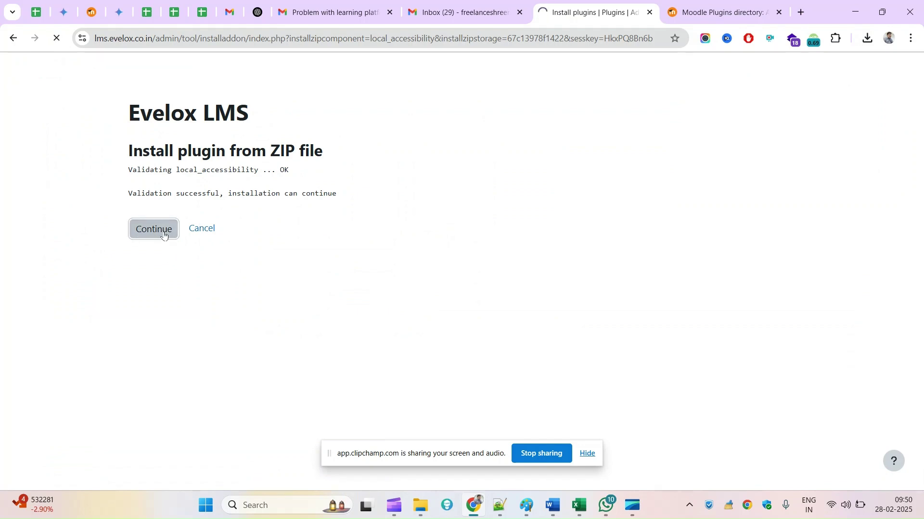
# Hide the screen-sharing notice and continue past the server environment checks
pyautogui.scroll(-15, 385, 291)
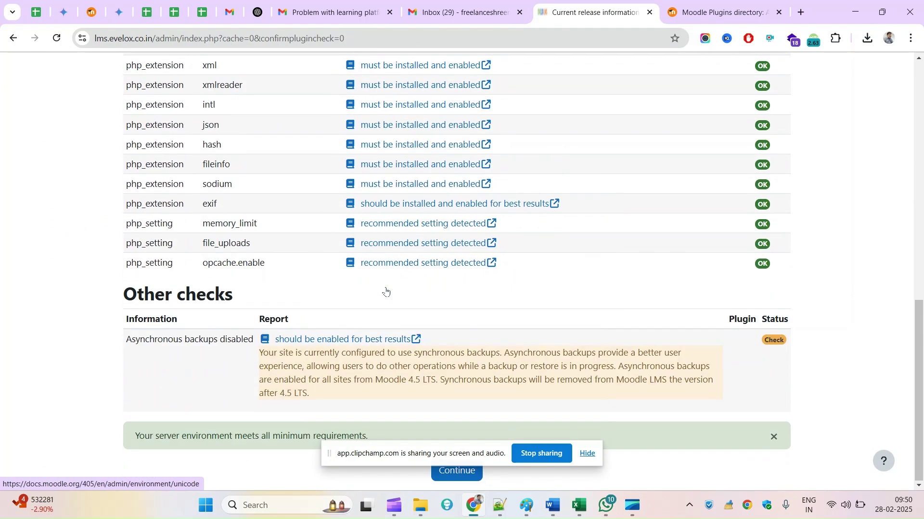
pyautogui.click(587, 454)
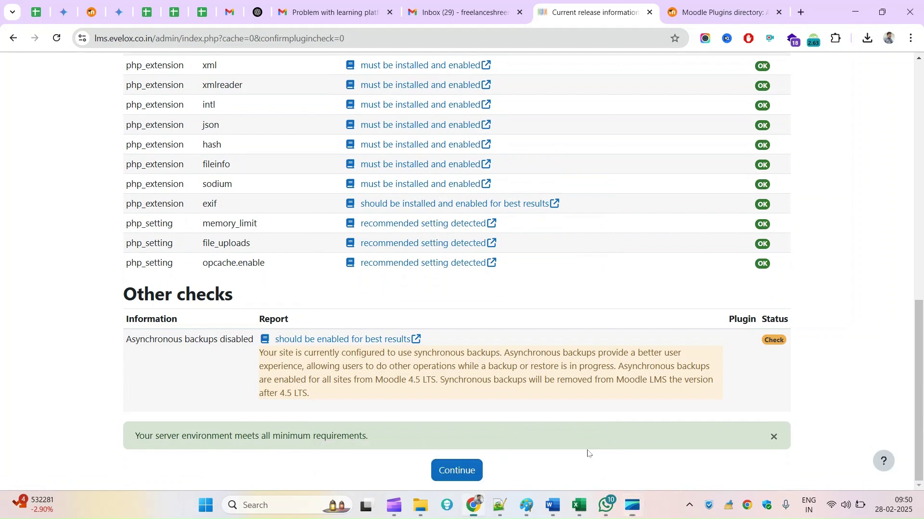
pyautogui.click(476, 472)
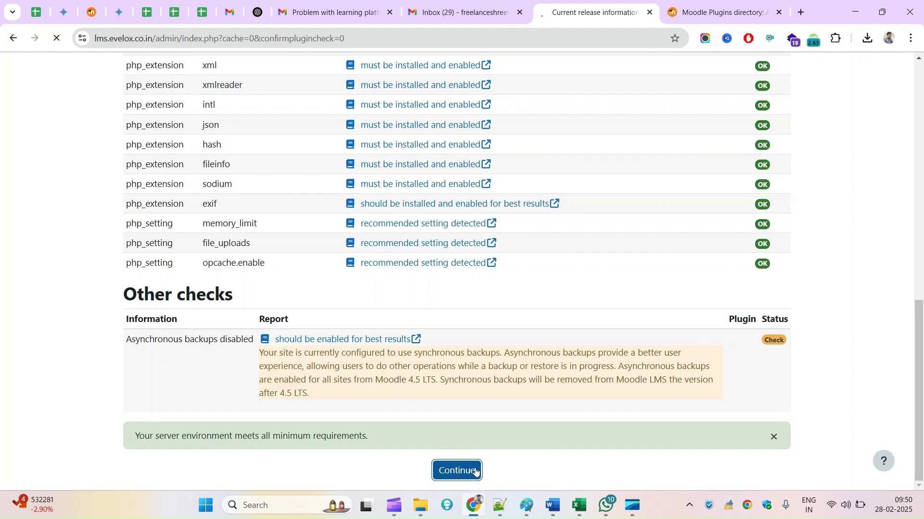
# Review the plugins check for the Accessibility components and start the Moodle database upgrade
pyautogui.scroll(15, 532, 373)
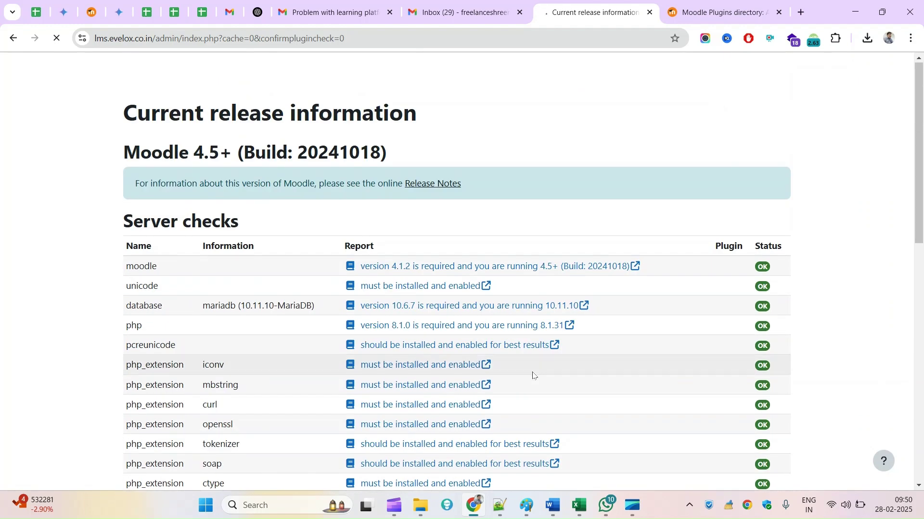
pyautogui.scroll(-15, 533, 375)
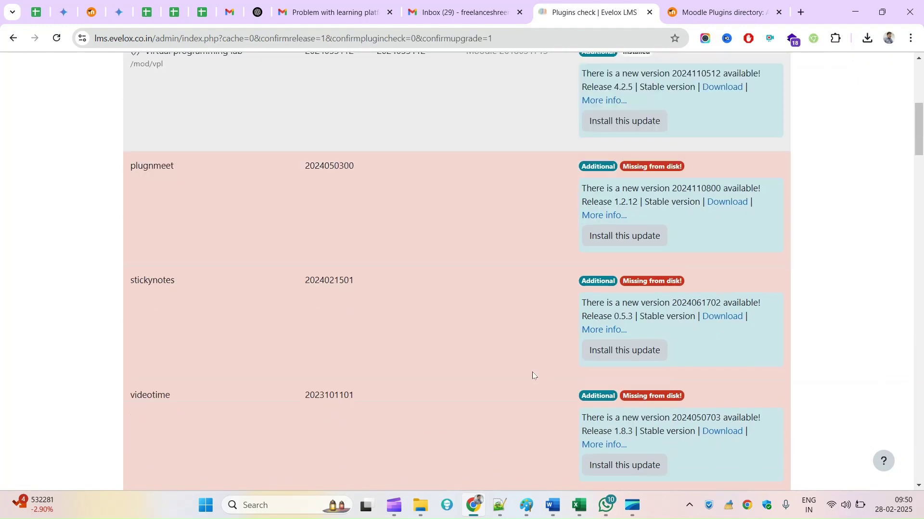
pyautogui.scroll(-20, 533, 375)
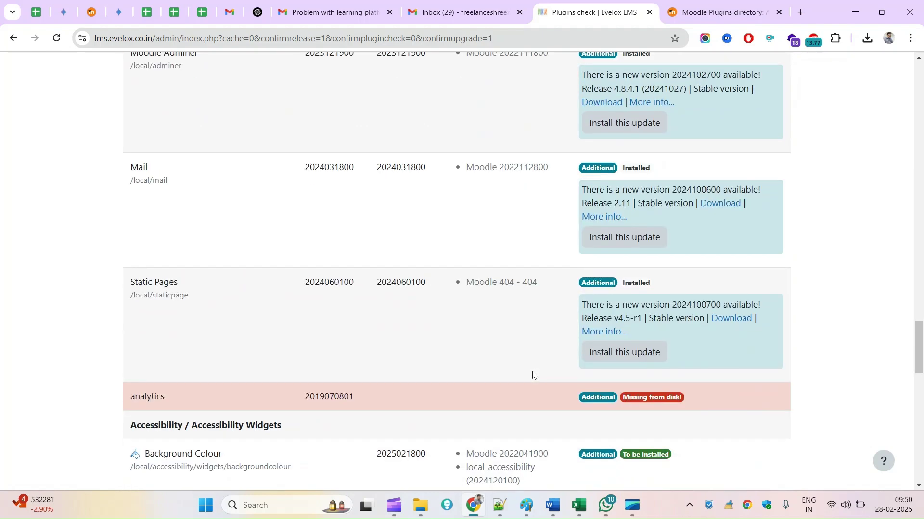
pyautogui.scroll(-5, 490, 430)
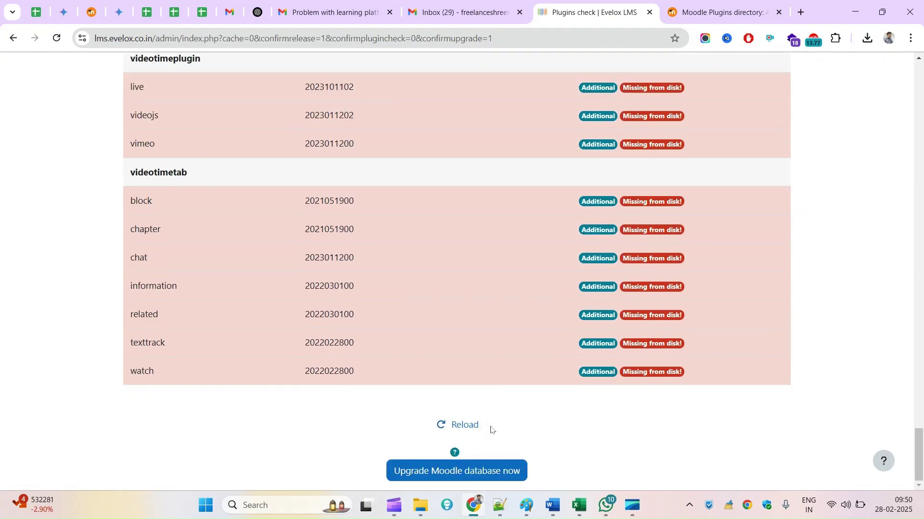
pyautogui.click(470, 470)
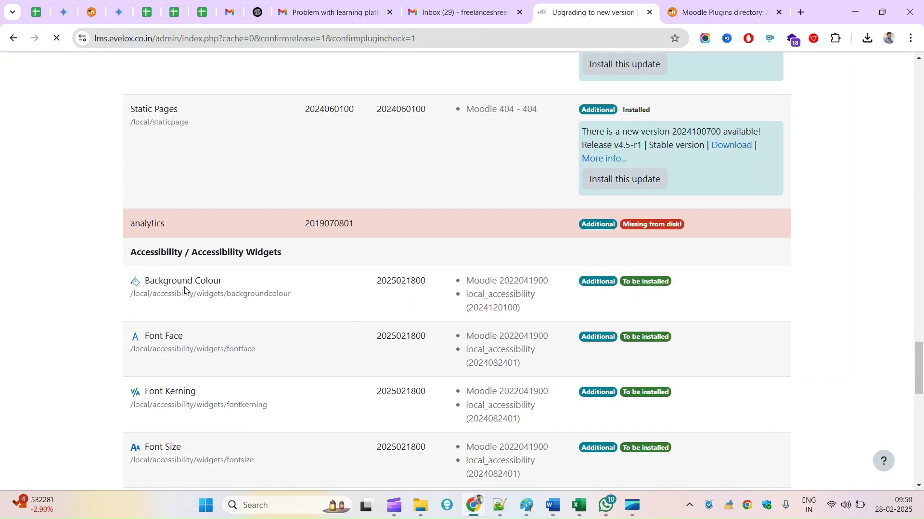
# Review the upgrade results for local_accessibility and its widgets, including the background colour widget
pyautogui.scroll(10, 455, 330)
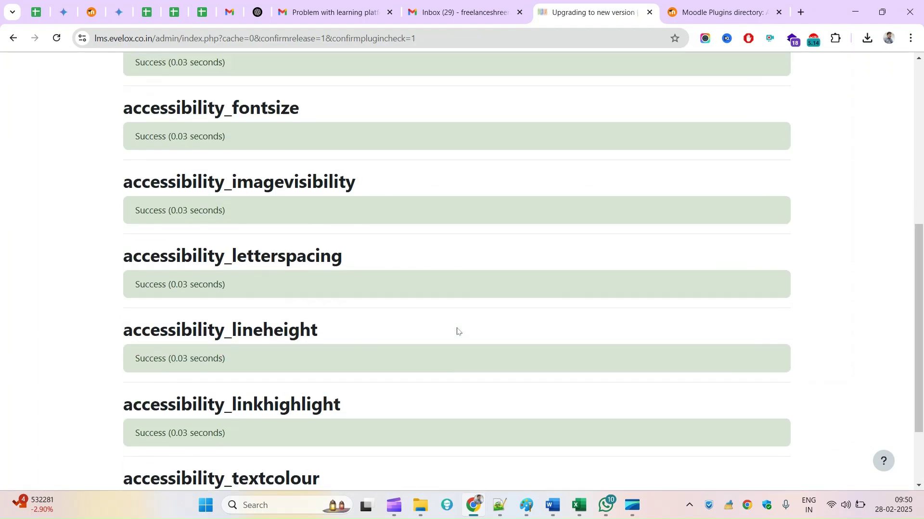
pyautogui.scroll(-8, 457, 331)
pyautogui.scroll(9, 457, 331)
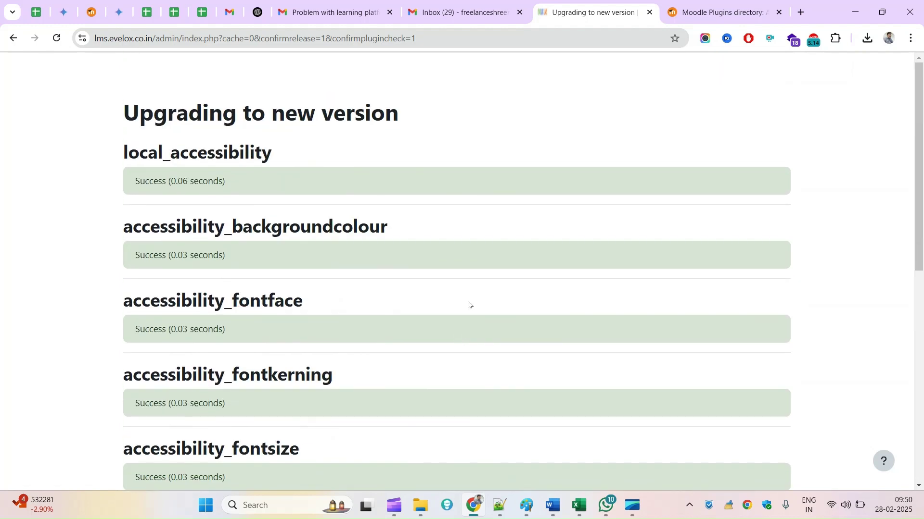
pyautogui.moveTo(232, 225); pyautogui.dragTo(406, 227)
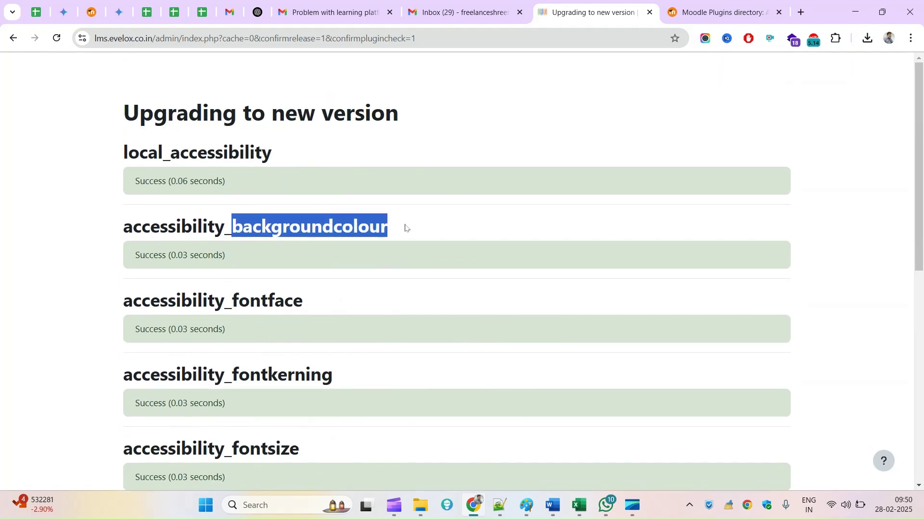
# Review the remaining accessibility widget upgrade results, continue past them and skip the Moodle site registration
pyautogui.moveTo(238, 303); pyautogui.dragTo(303, 296)
pyautogui.scroll(-3, 298, 350)
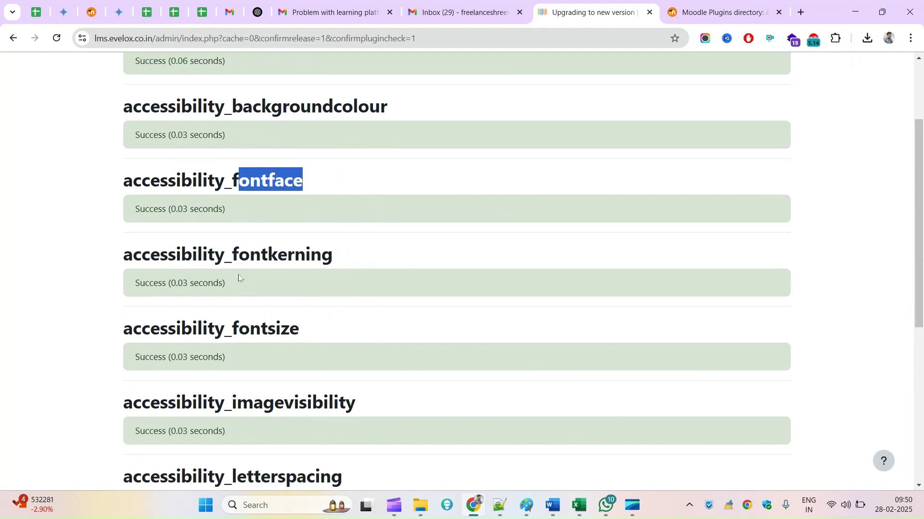
pyautogui.moveTo(238, 255); pyautogui.dragTo(347, 259)
pyautogui.doubleClick(244, 322)
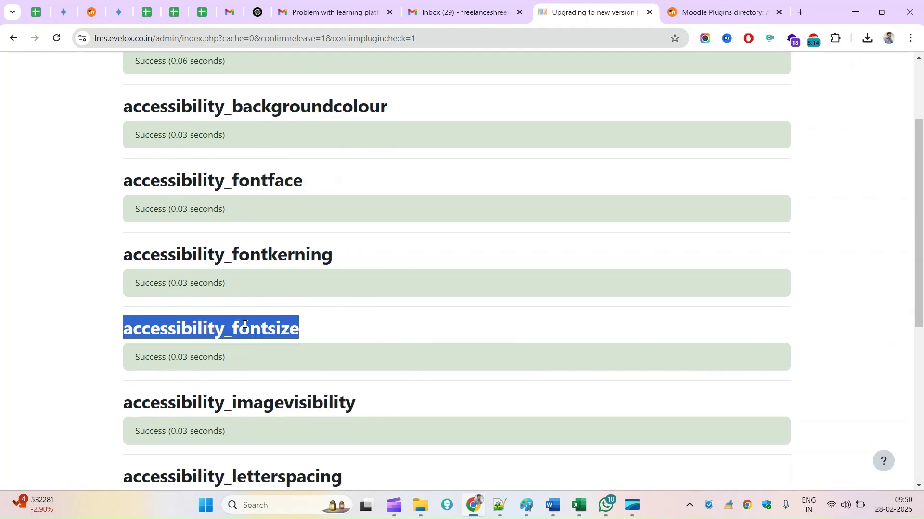
pyautogui.scroll(-7, 278, 391)
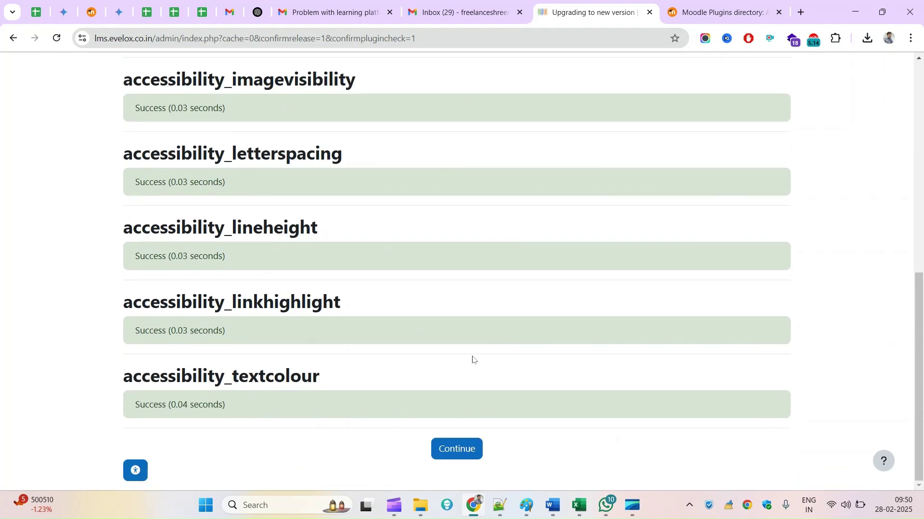
pyautogui.click(473, 450)
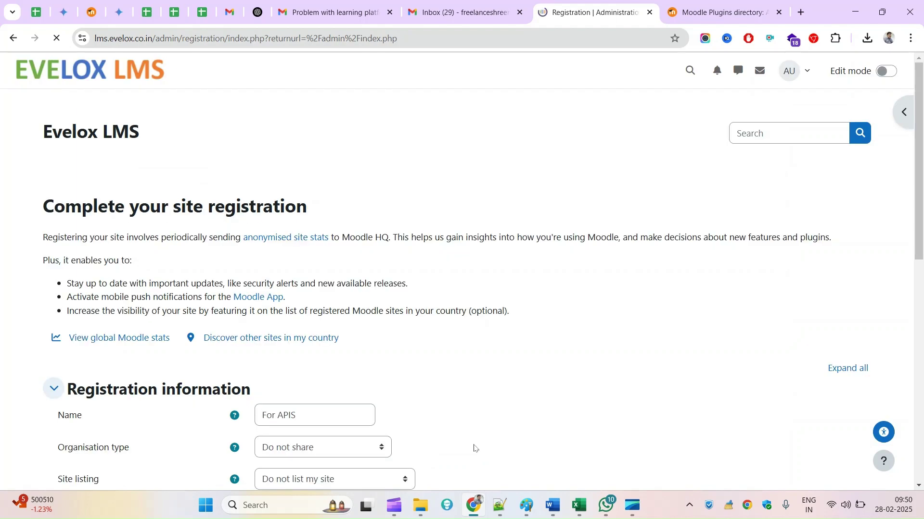
pyautogui.scroll(-10, 476, 445)
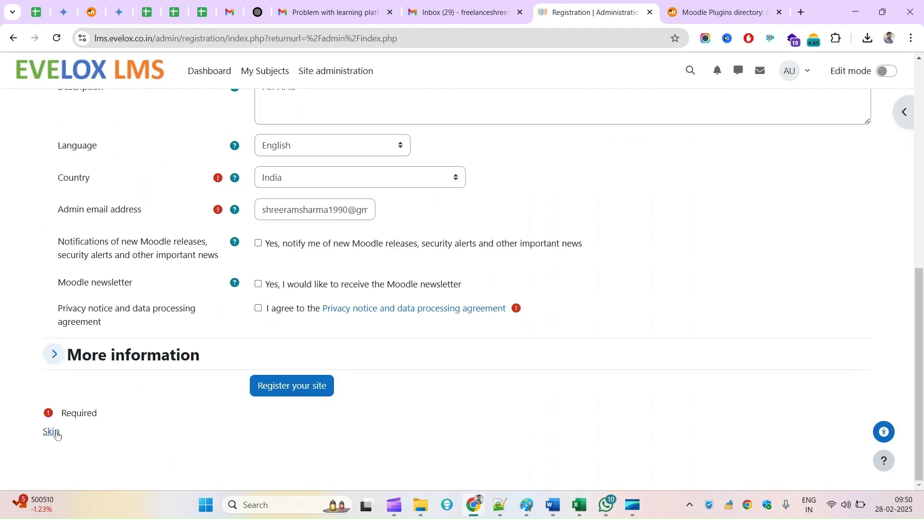
pyautogui.click(51, 436)
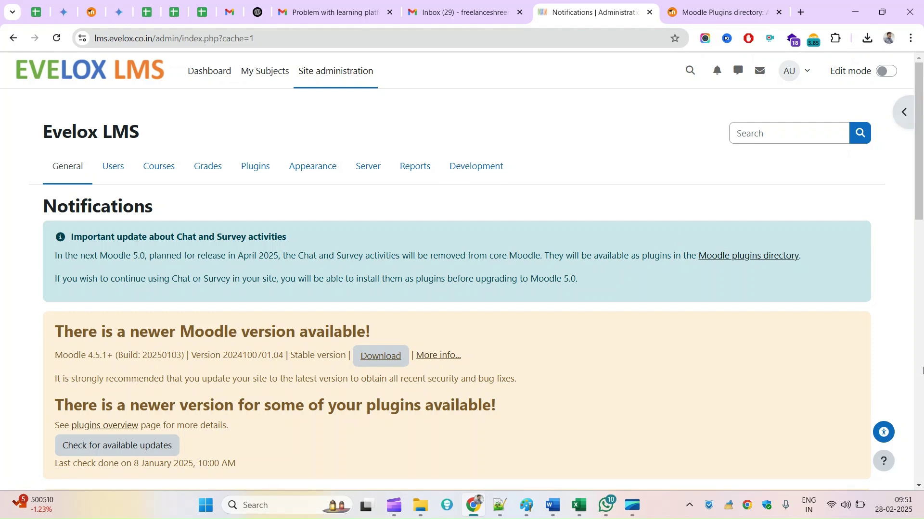
# Open the site's accessibility options and try red, blue and green (RGB 4, 246, 64) as the background colour
pyautogui.click(883, 434)
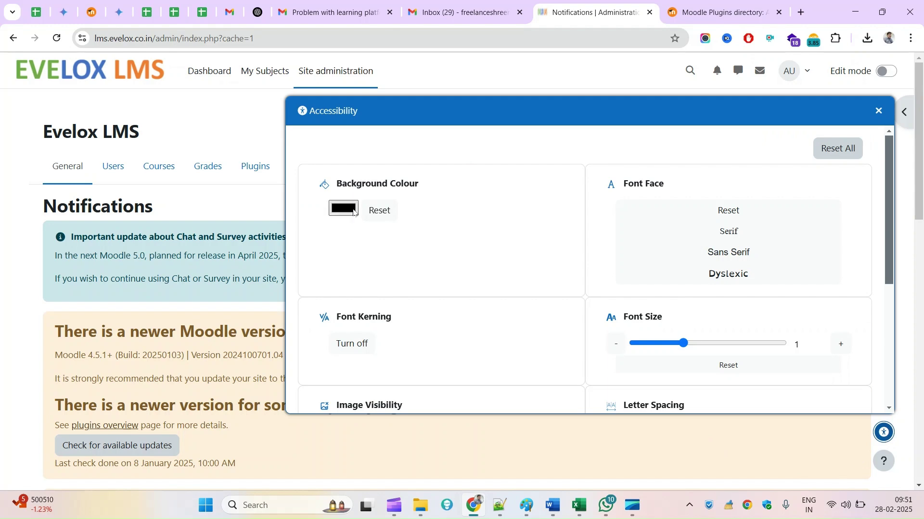
pyautogui.click(353, 212)
pyautogui.click(437, 237)
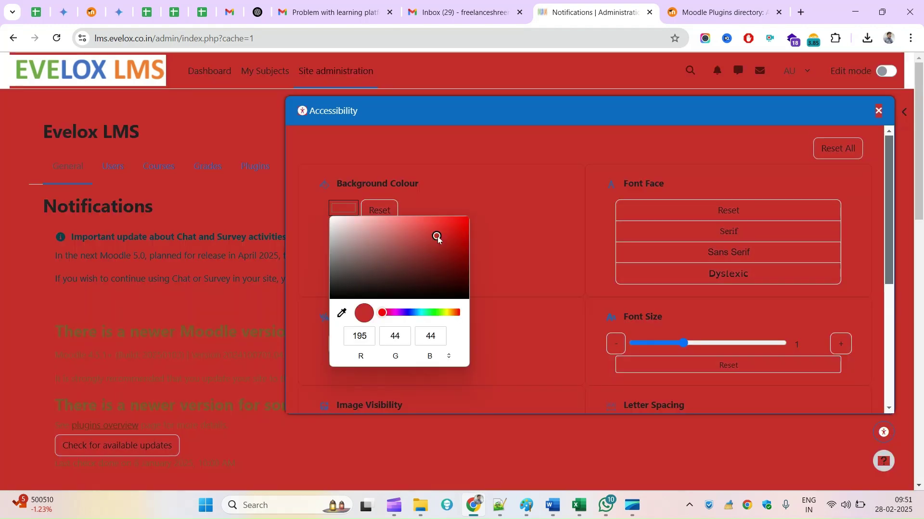
pyautogui.click(416, 313)
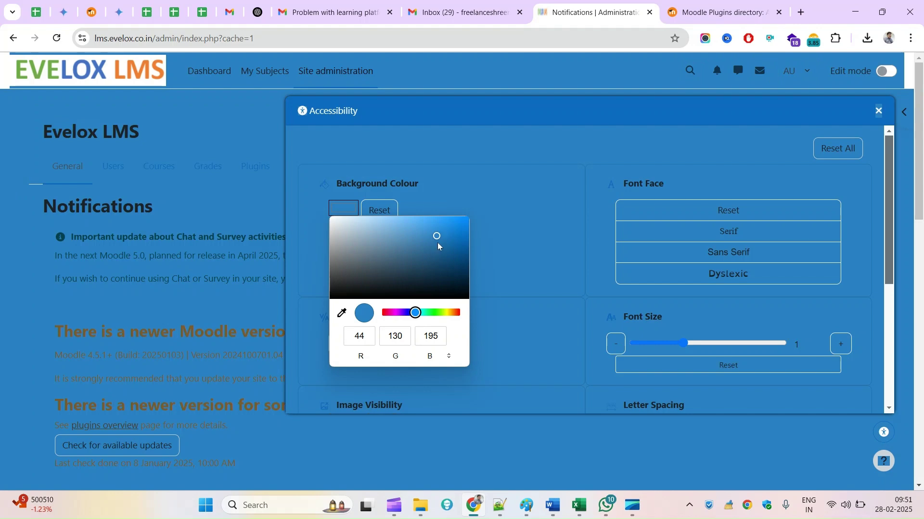
pyautogui.click(452, 223)
pyautogui.click(466, 219)
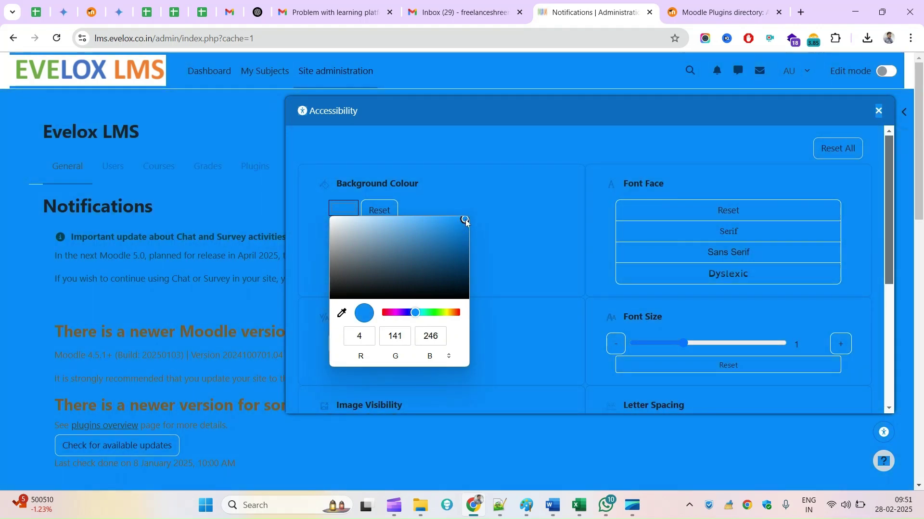
pyautogui.click(431, 313)
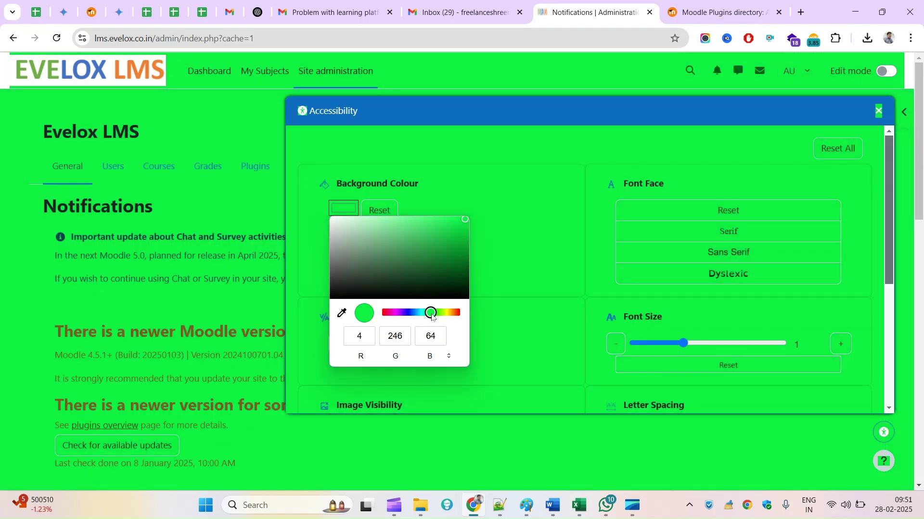
# Set the page background colour to a light grey, RGB 239, 235, 235, and close the accessibility options
pyautogui.moveTo(433, 316); pyautogui.dragTo(460, 312)
pyautogui.click(345, 245)
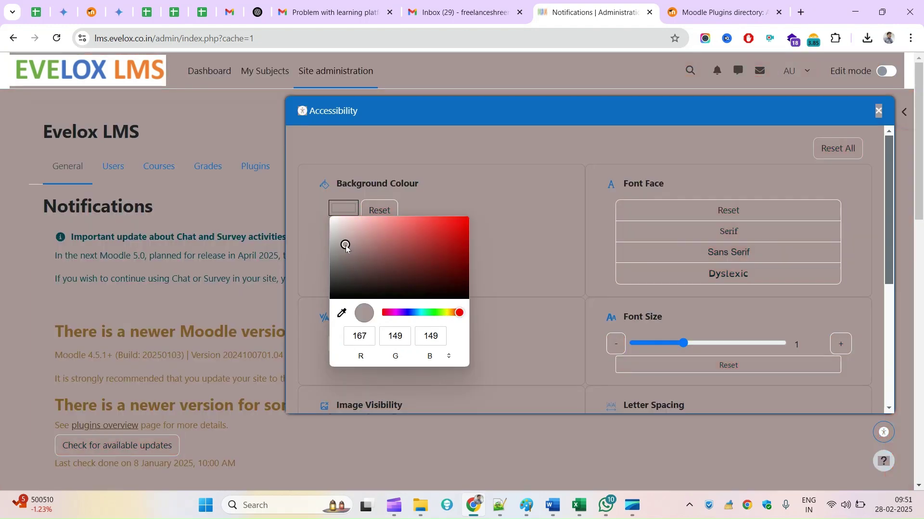
pyautogui.moveTo(345, 246)
pyautogui.mouseDown()
pyautogui.moveTo(330, 216)
pyautogui.moveTo(335, 226)
pyautogui.mouseUp()
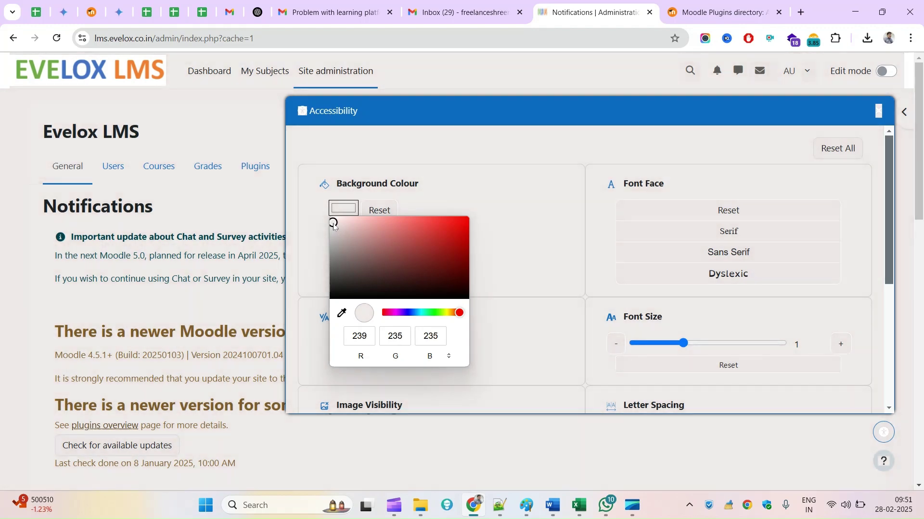
pyautogui.click(500, 181)
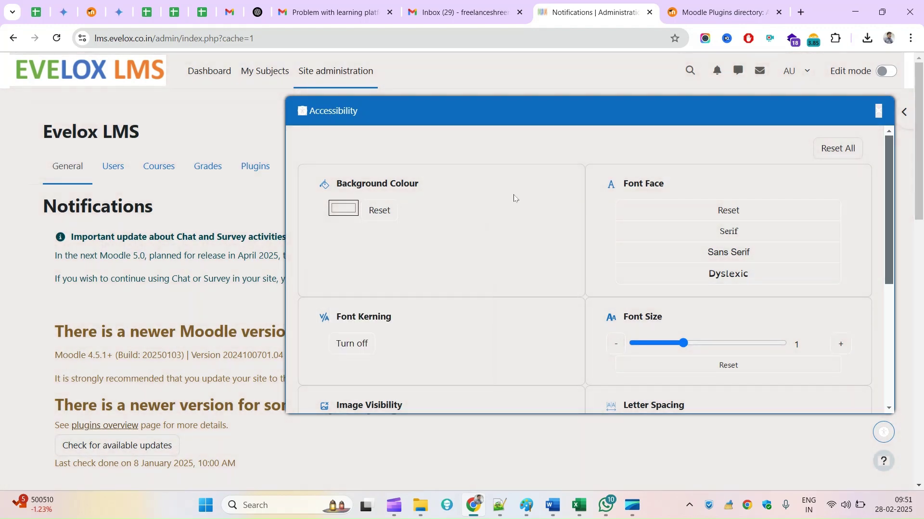
pyautogui.click(600, 73)
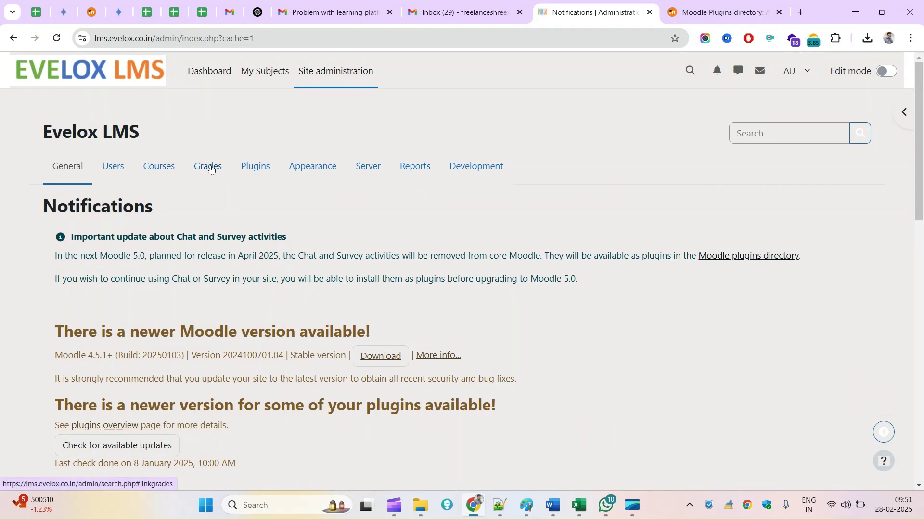
# Go to the site's class and subject management and select the LMS Training course
pyautogui.click(211, 168)
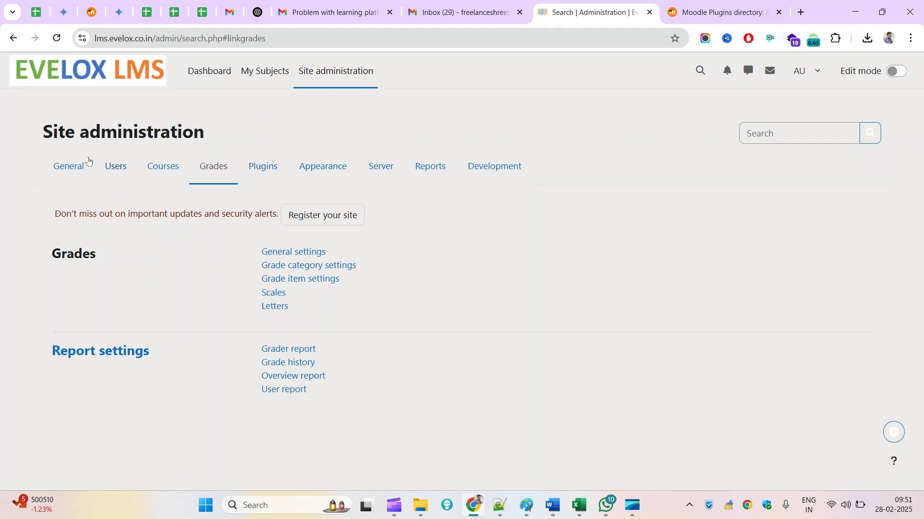
pyautogui.click(155, 168)
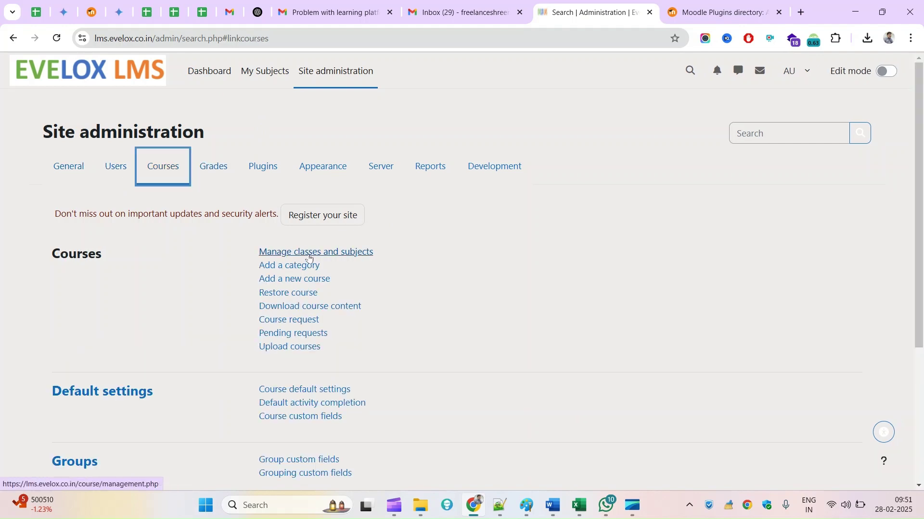
pyautogui.click(289, 260)
pyautogui.scroll(-3, 587, 385)
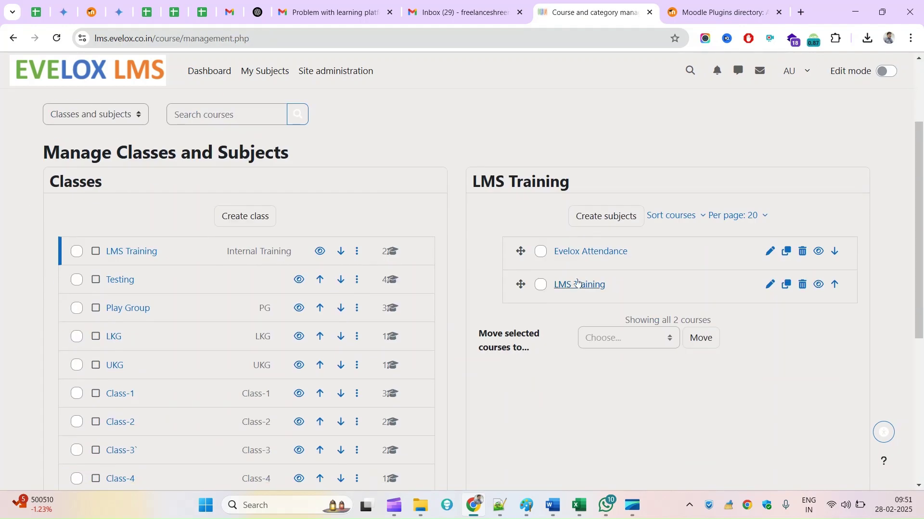
pyautogui.click(577, 283)
# View the LMS Training course page and look through its sections
pyautogui.scroll(-5, 554, 375)
pyautogui.scroll(-5, 553, 373)
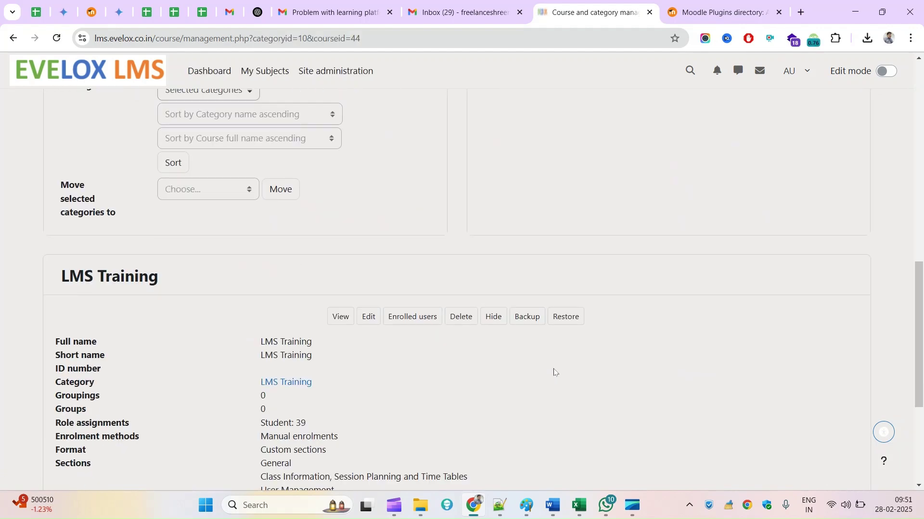
pyautogui.click(343, 319)
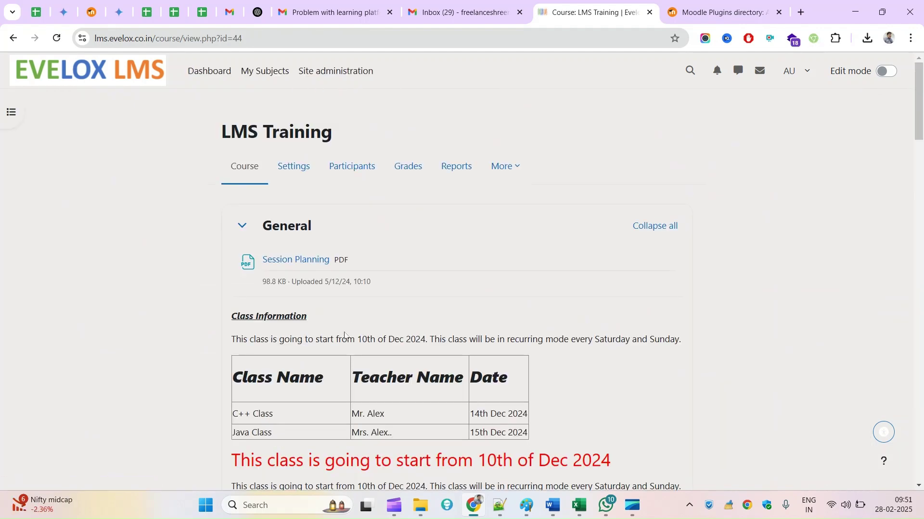
pyautogui.scroll(-3, 541, 373)
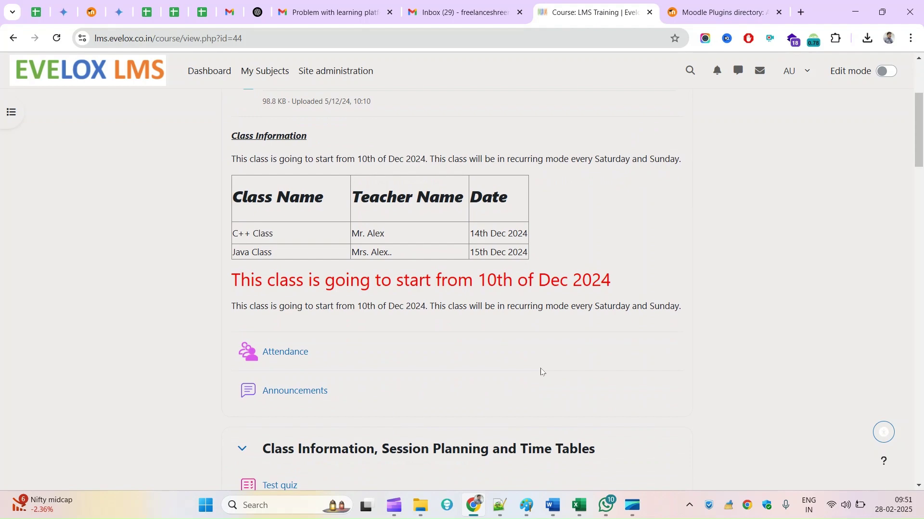
pyautogui.scroll(3, 495, 335)
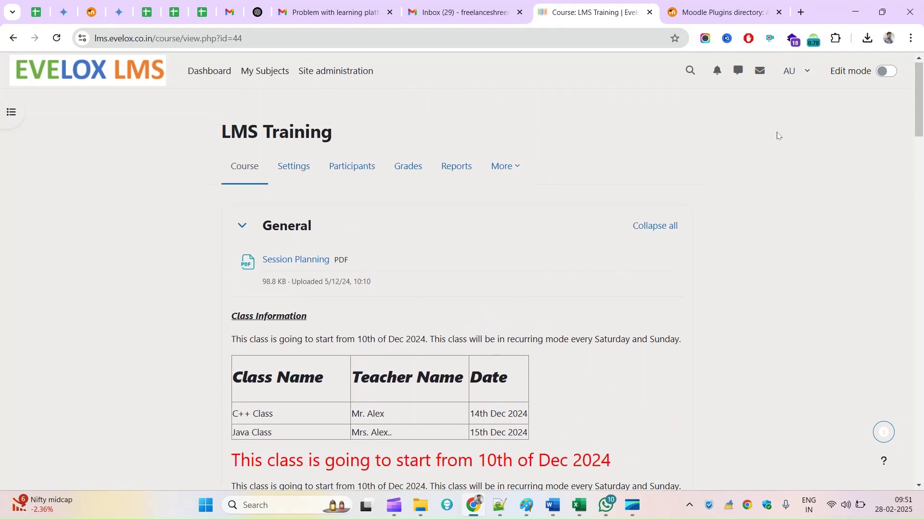
pyautogui.scroll(-20, 460, 358)
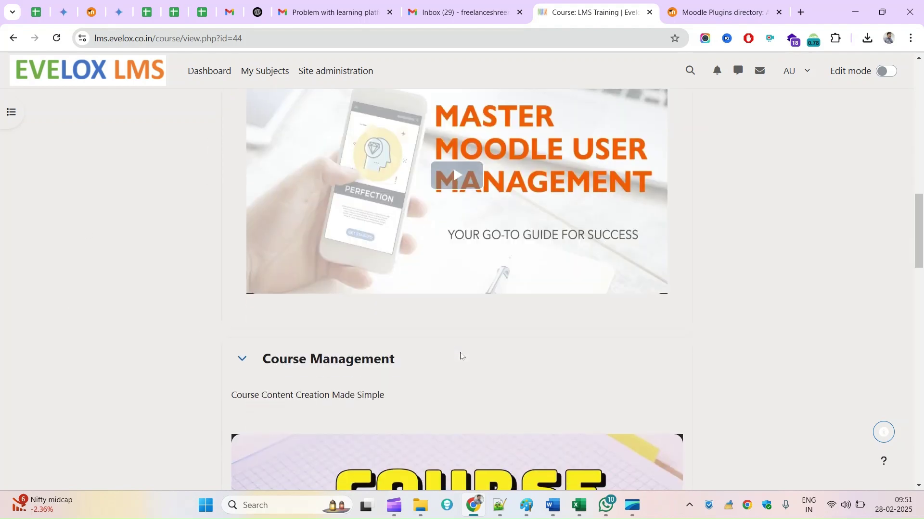
# Reopen the accessibility options on the course page and change the background colour to red, RGB 242, 13, 13
pyautogui.click(884, 433)
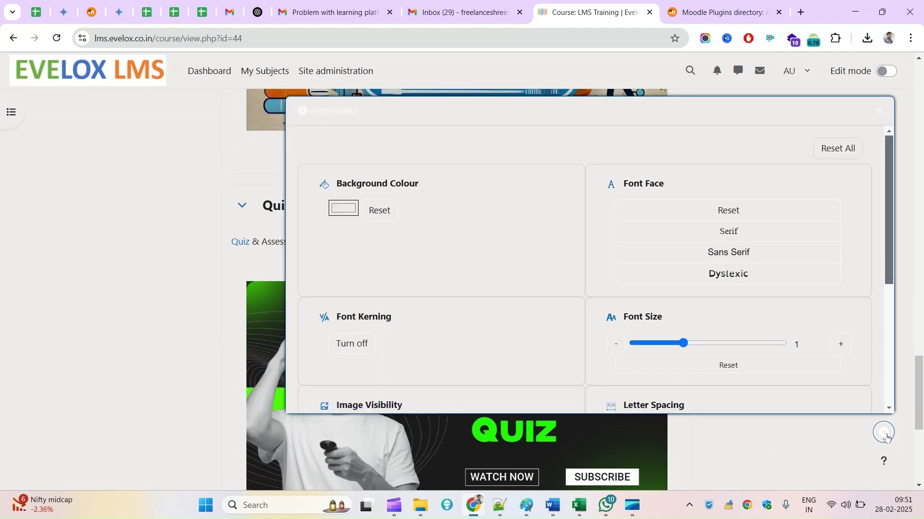
pyautogui.click(822, 440)
pyautogui.click(884, 433)
pyautogui.click(353, 210)
pyautogui.click(443, 233)
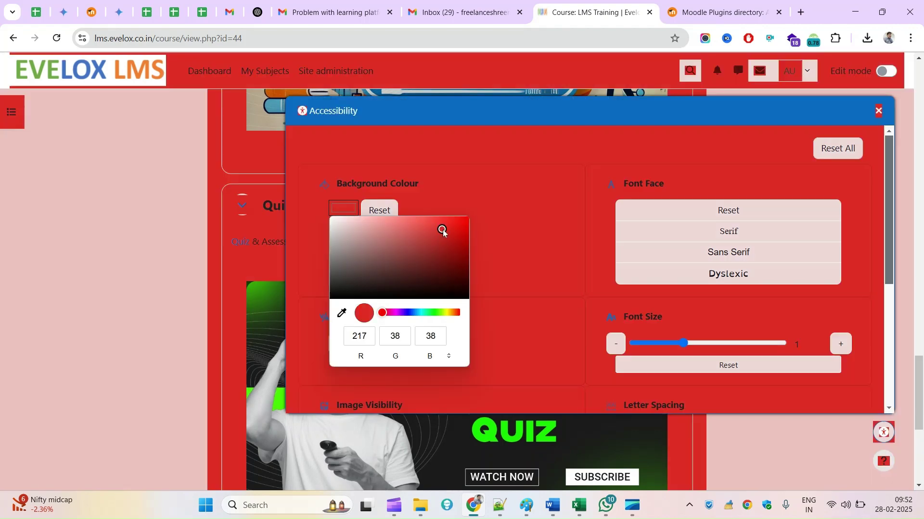
pyautogui.moveTo(456, 232); pyautogui.dragTo(459, 221)
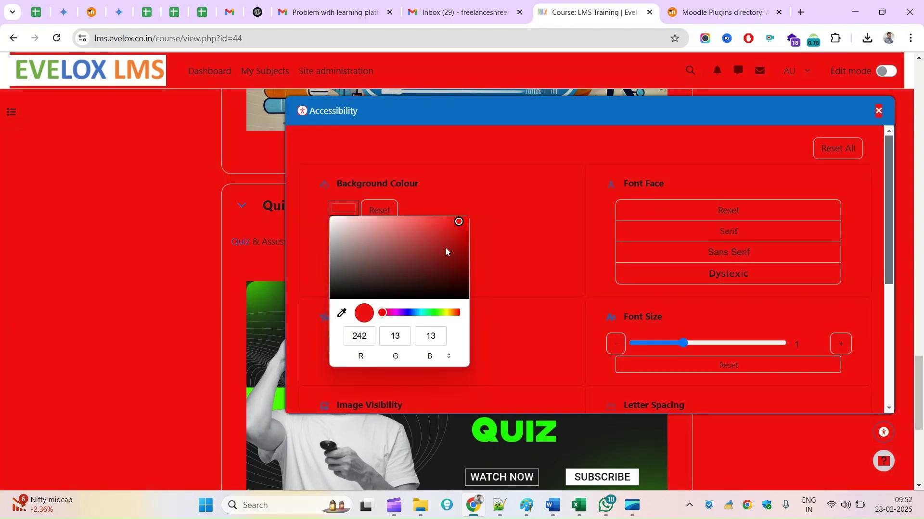
# Try grey and purple (RGB 139, 129, 193) background colours, and reset the background colour to its default
pyautogui.click(406, 313)
pyautogui.click(335, 232)
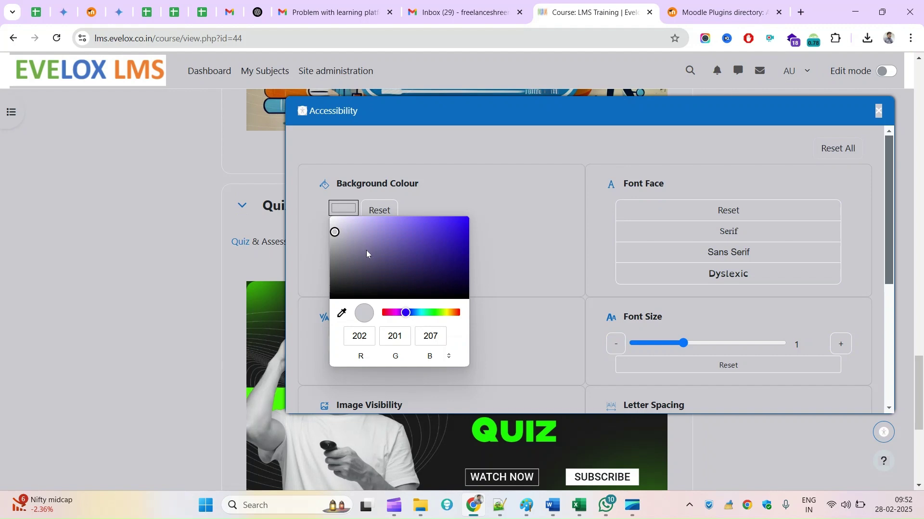
pyautogui.click(367, 250)
pyautogui.click(377, 237)
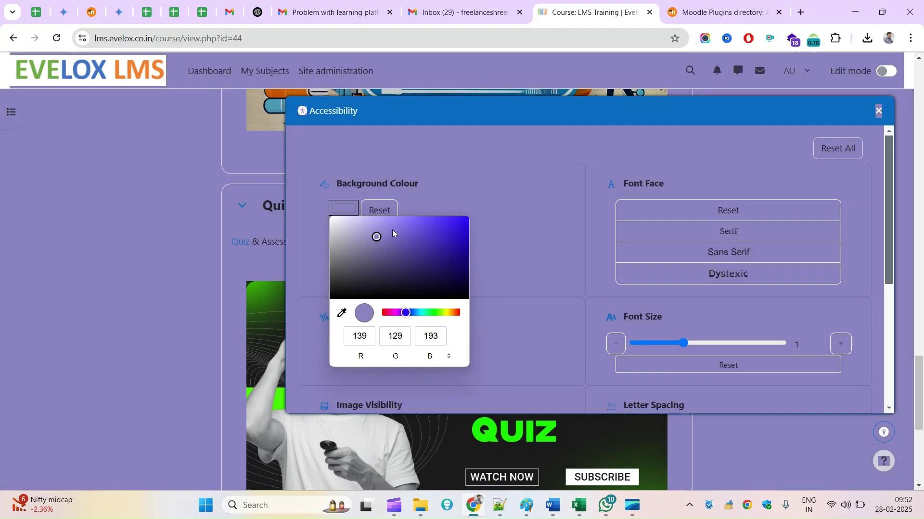
pyautogui.click(464, 196)
pyautogui.click(381, 216)
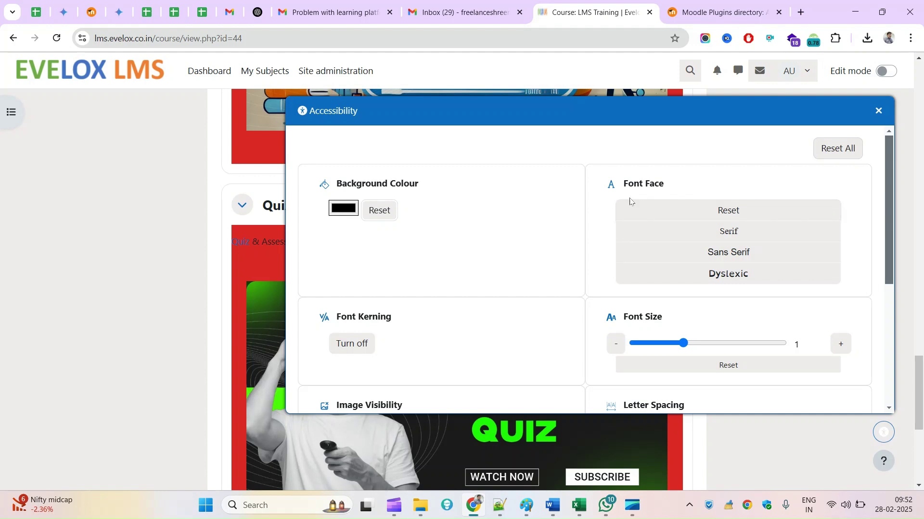
# Apply the Dyslexic font face and increase the font size to 2
pyautogui.click(726, 277)
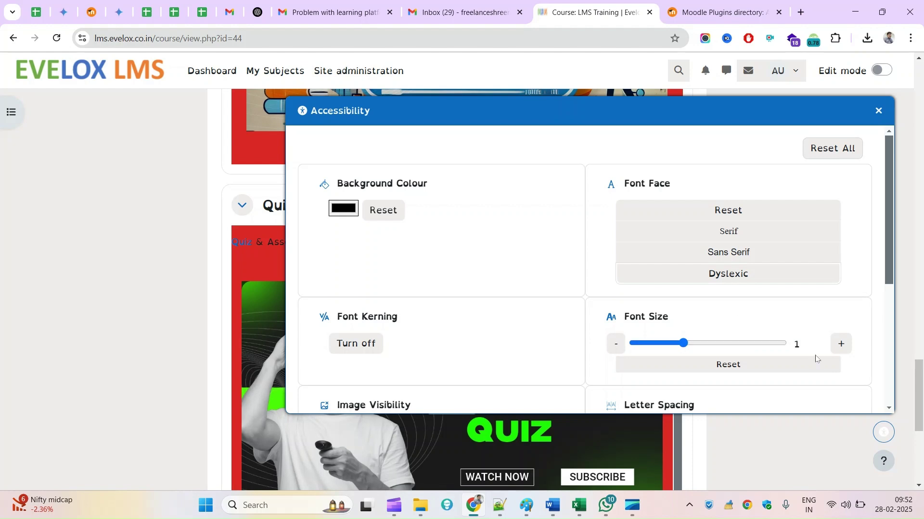
pyautogui.scroll(-1, 794, 351)
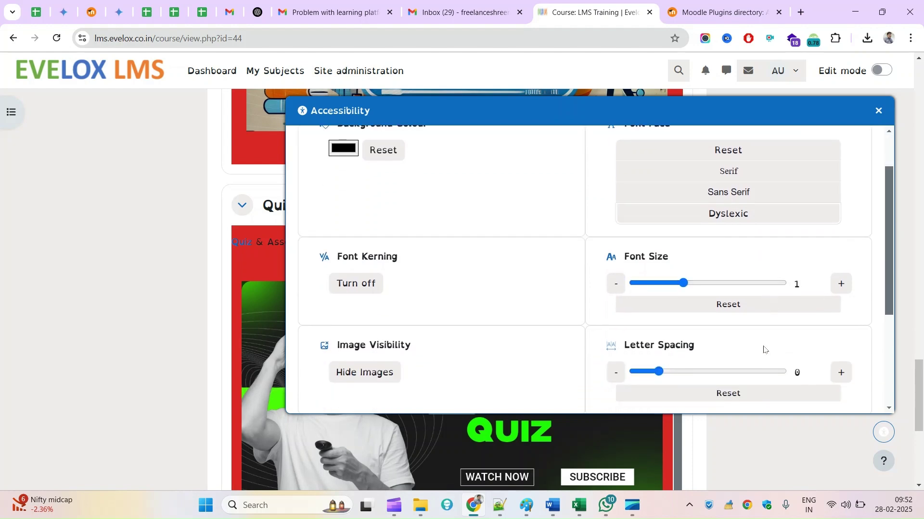
pyautogui.click(734, 287)
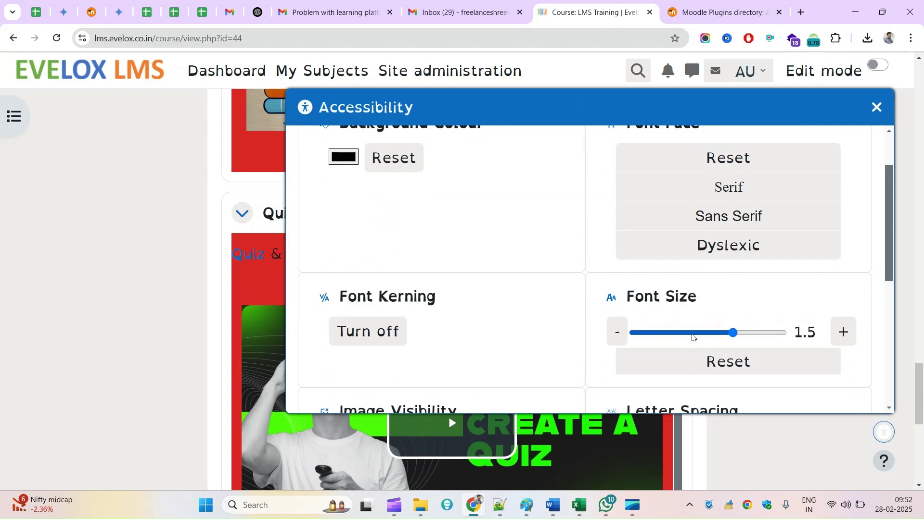
pyautogui.click(693, 335)
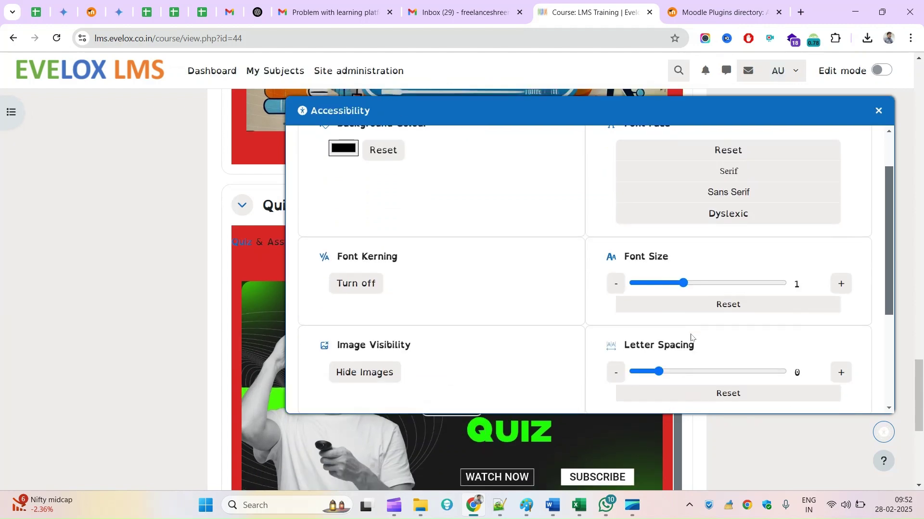
pyautogui.click(739, 288)
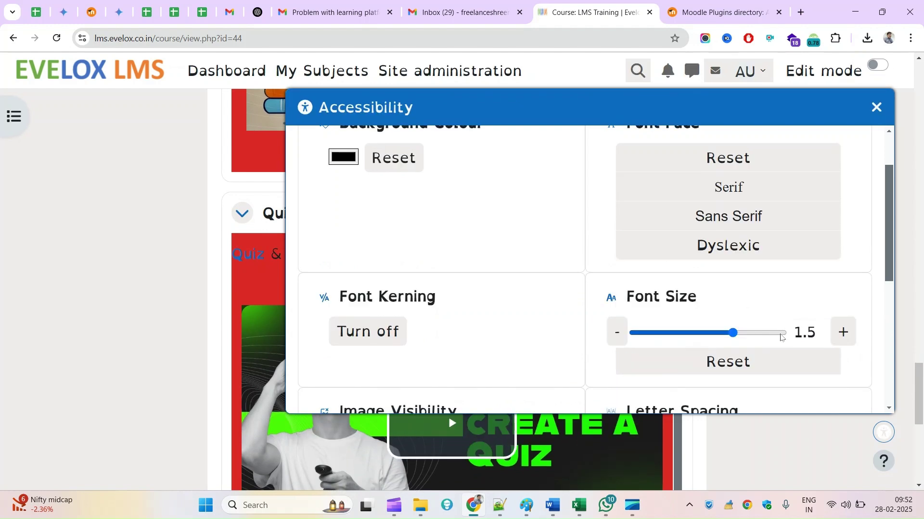
pyautogui.click(781, 337)
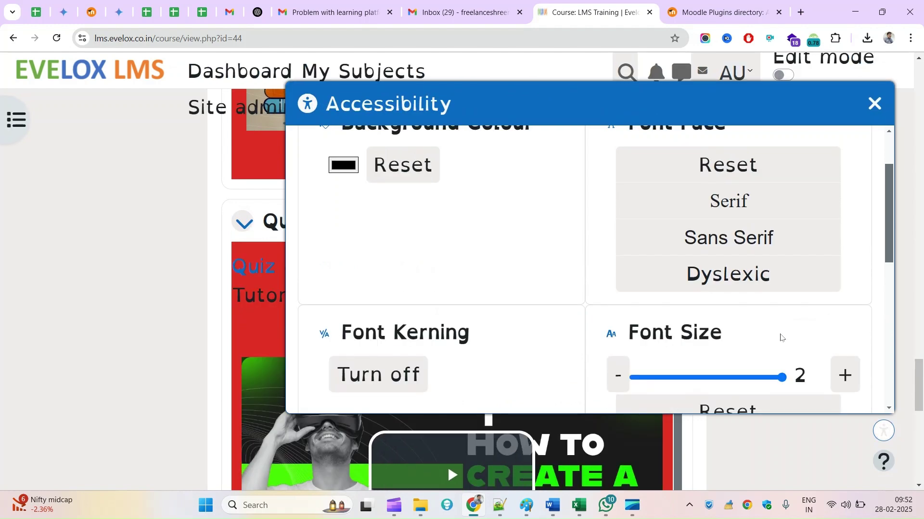
# Reduce the font size to 1.25 and toggle font kerning off and back on to compare the text
pyautogui.click(702, 378)
pyautogui.scroll(-2, 558, 292)
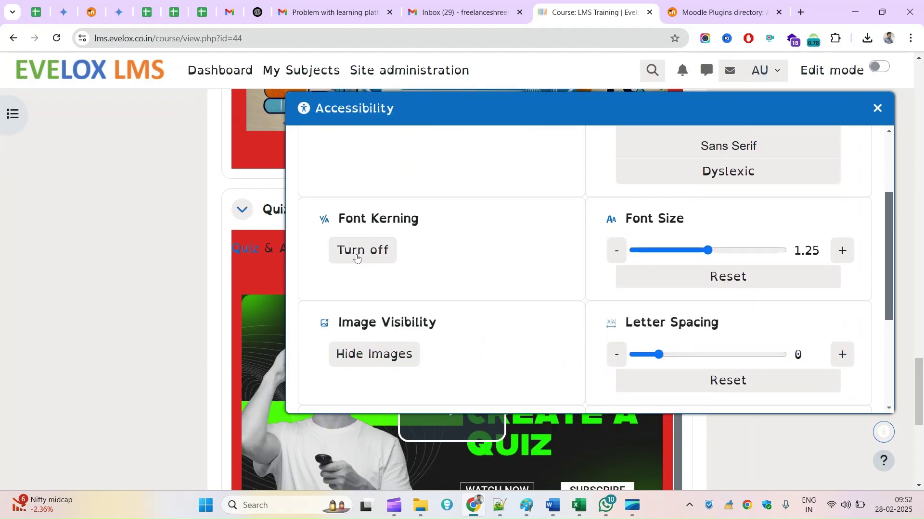
pyautogui.click(357, 258)
pyautogui.click(356, 256)
pyautogui.click(355, 254)
pyautogui.click(355, 253)
pyautogui.click(355, 254)
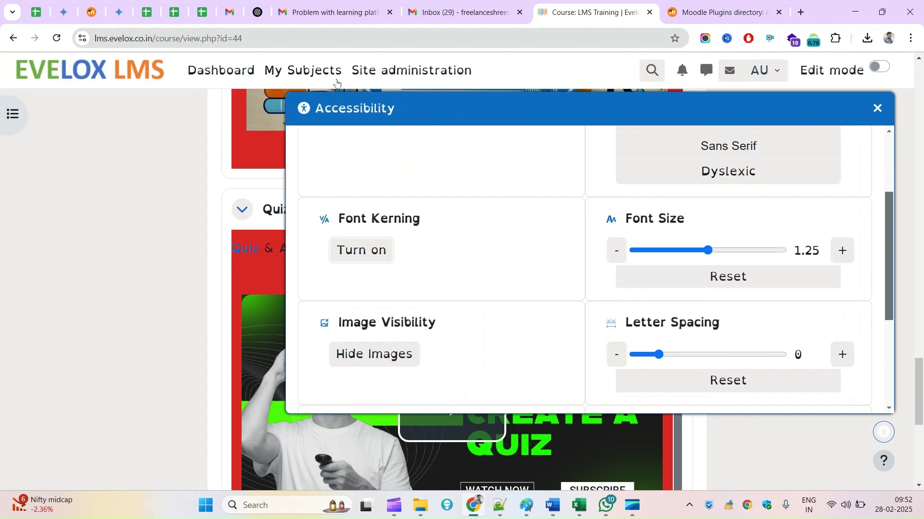
pyautogui.click(362, 260)
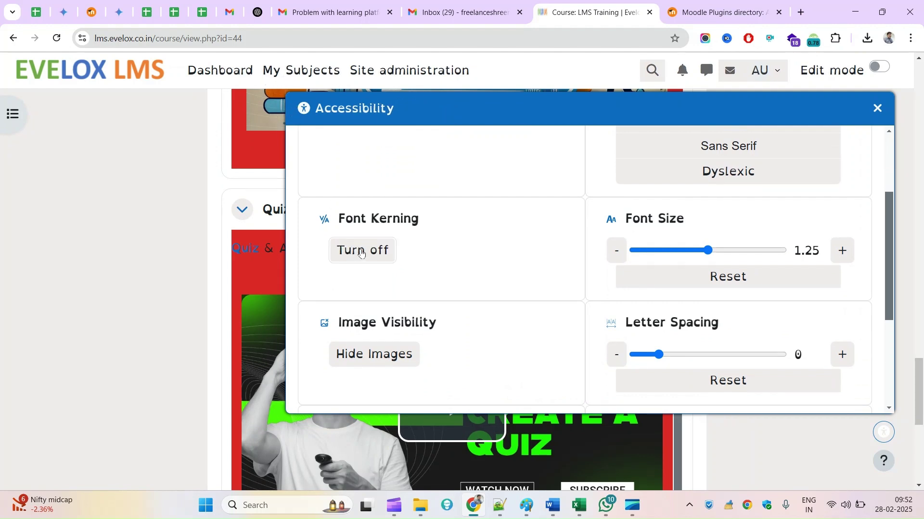
pyautogui.click(362, 256)
pyautogui.click(362, 254)
# Reset all accessibility options to their defaults and look through the course page
pyautogui.scroll(3, 720, 271)
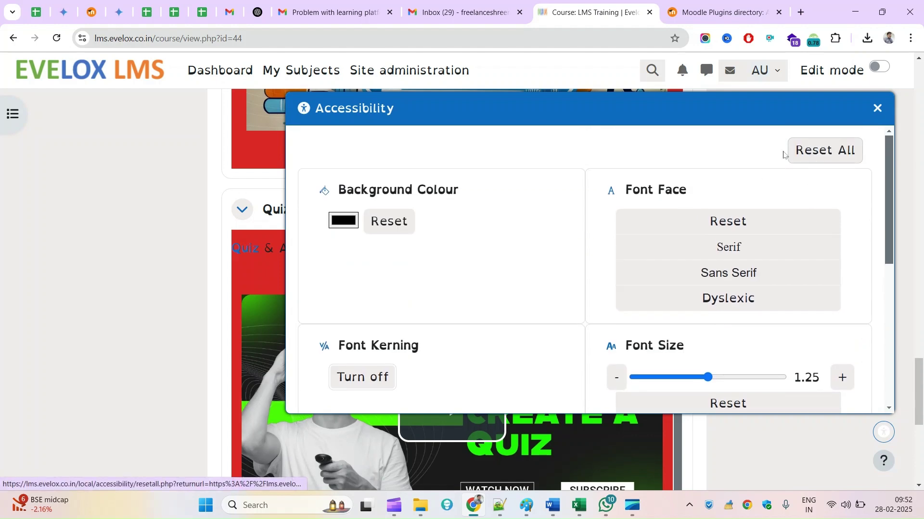
pyautogui.click(818, 152)
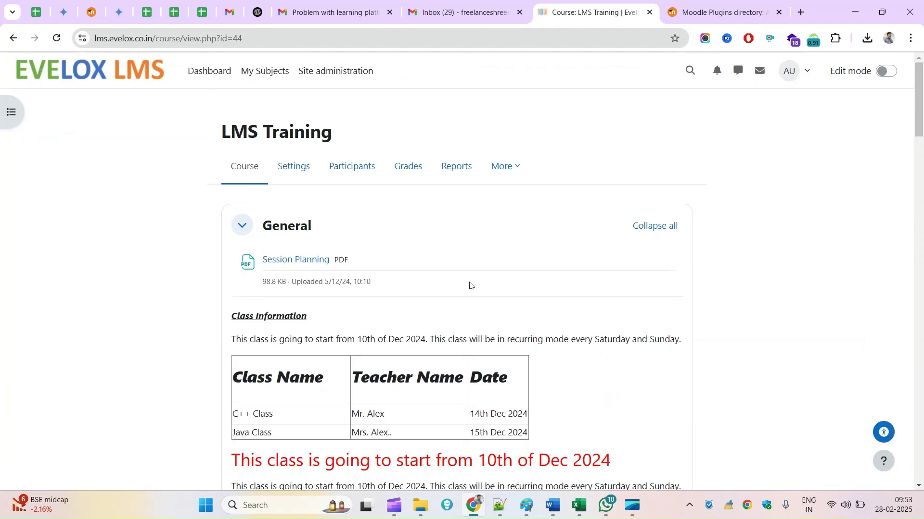
pyautogui.scroll(-20, 584, 310)
pyautogui.scroll(-2, 699, 354)
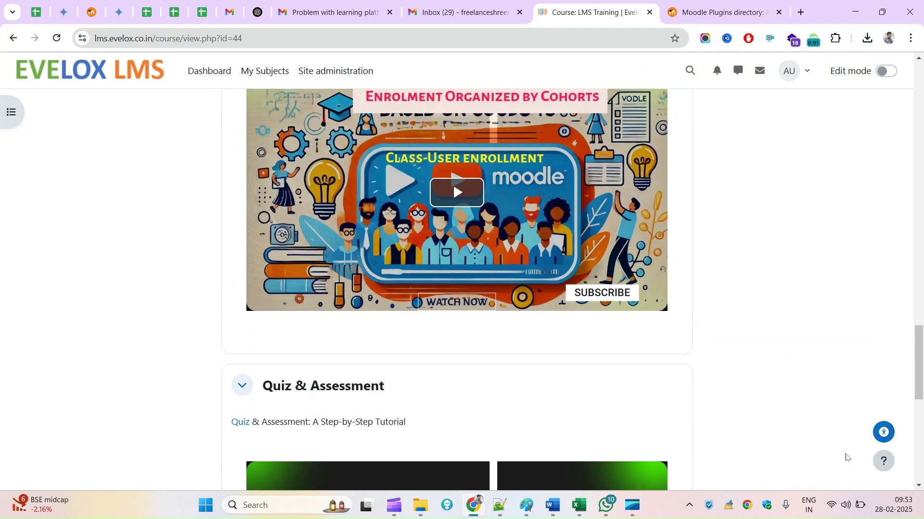
# Reopen the accessibility options, hide the images and check the course sections for hidden icons and pictures
pyautogui.click(883, 432)
pyautogui.scroll(-3, 527, 330)
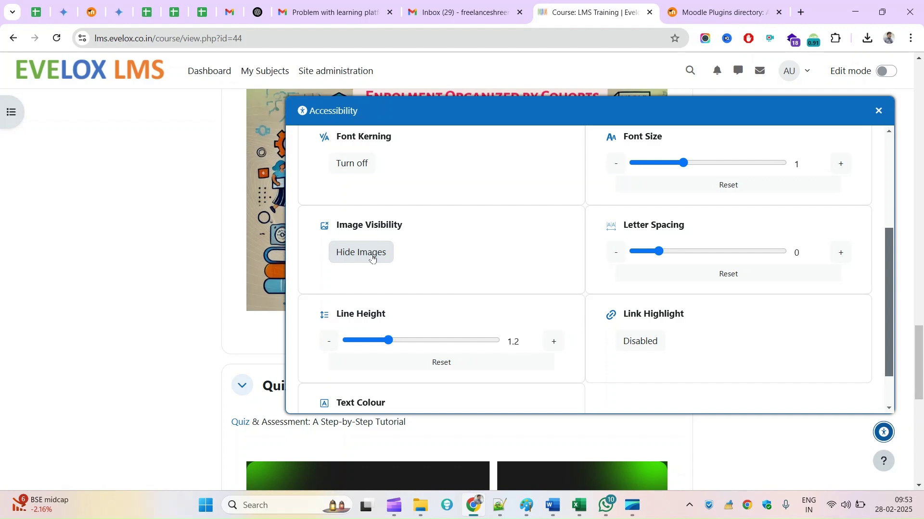
pyautogui.click(372, 259)
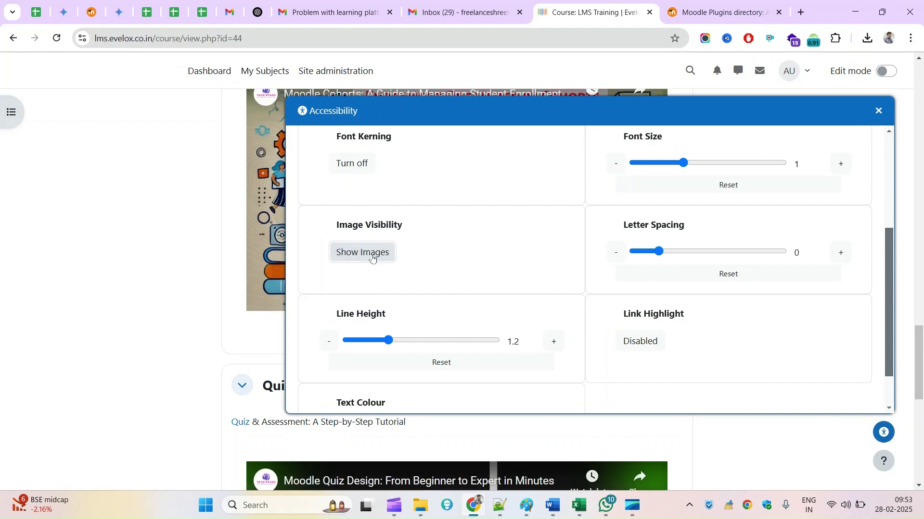
pyautogui.scroll(20, 175, 260)
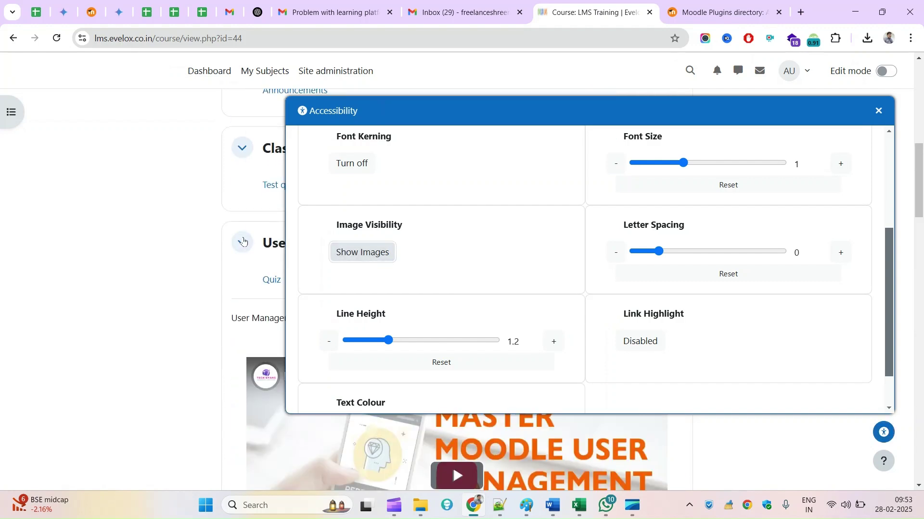
pyautogui.scroll(1, 282, 233)
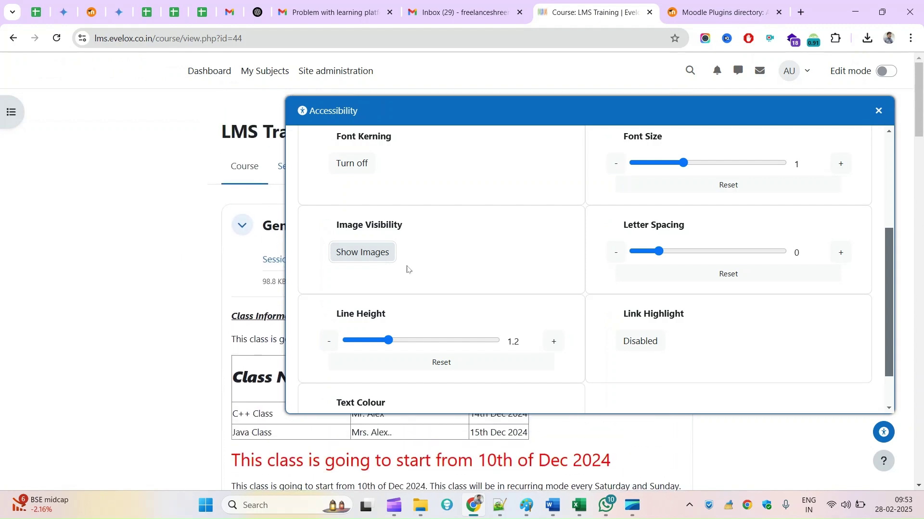
pyautogui.scroll(-3, 407, 269)
pyautogui.scroll(-15, 196, 403)
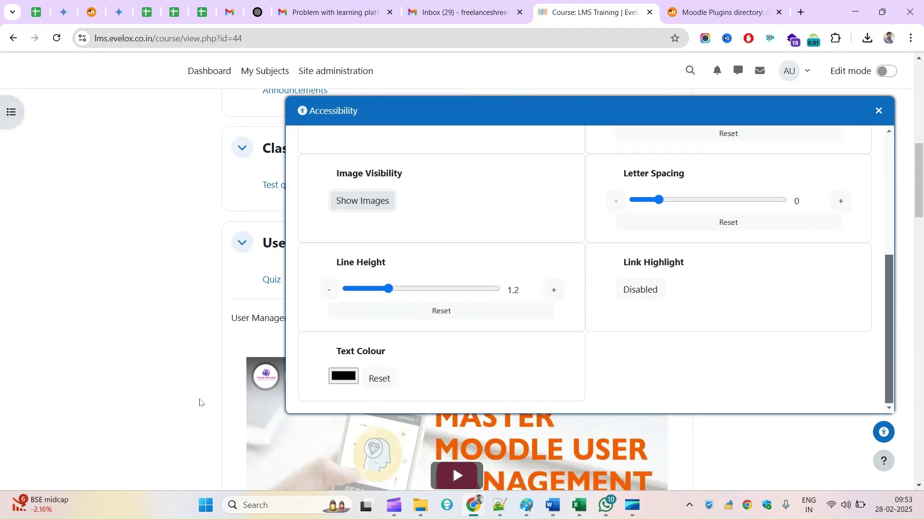
pyautogui.scroll(2, 199, 402)
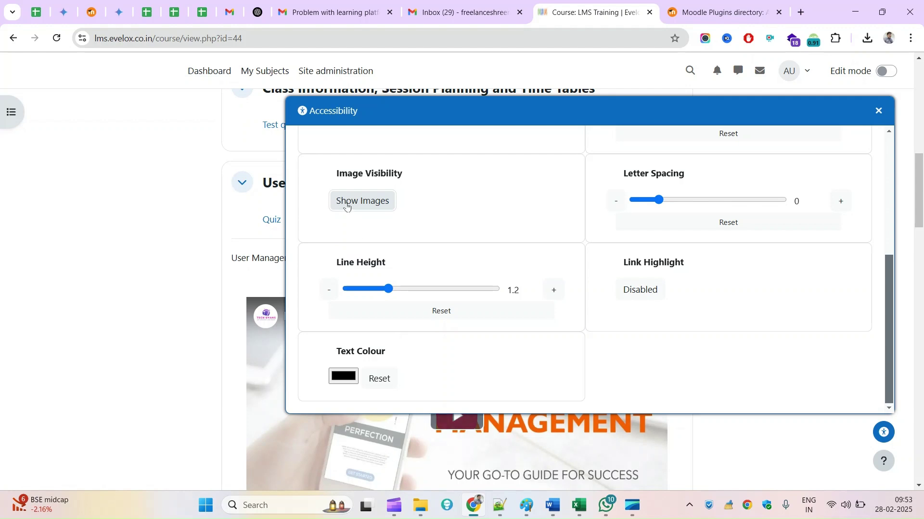
pyautogui.scroll(10, 213, 197)
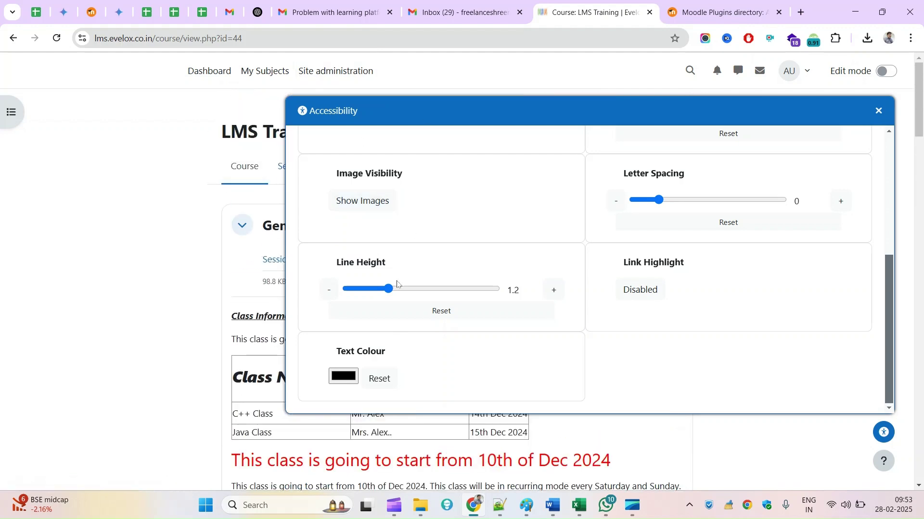
pyautogui.scroll(-1, 397, 284)
pyautogui.scroll(-1, 407, 260)
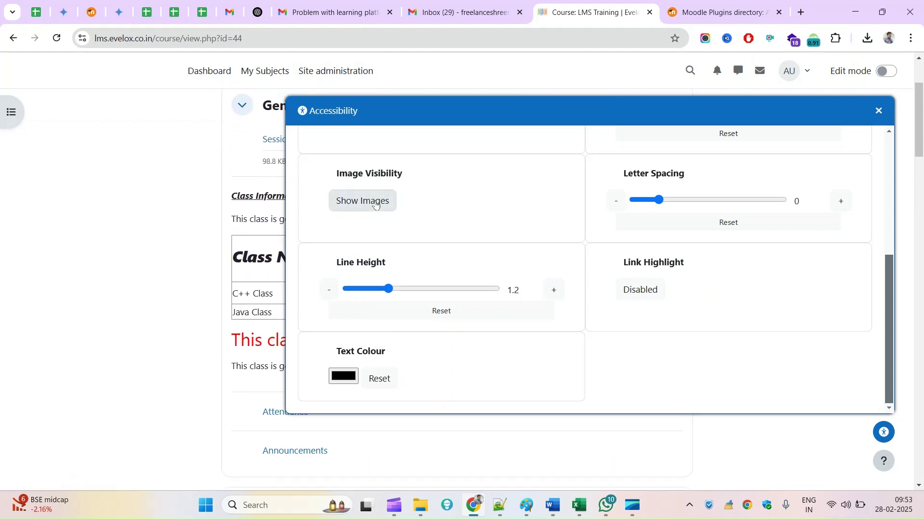
# Show the images again and close the accessibility options
pyautogui.click(375, 204)
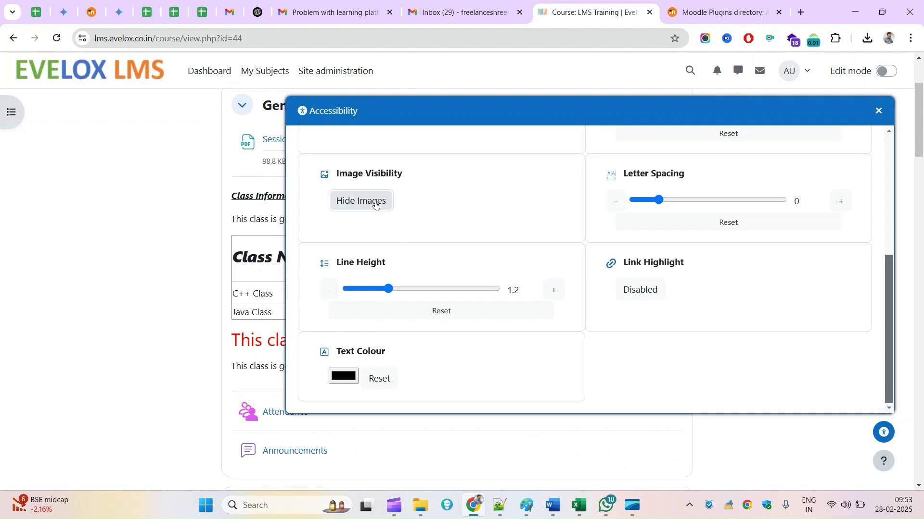
pyautogui.click(375, 204)
pyautogui.click(376, 204)
pyautogui.hotkey('ctrl', 'a')
pyautogui.press('Escape')
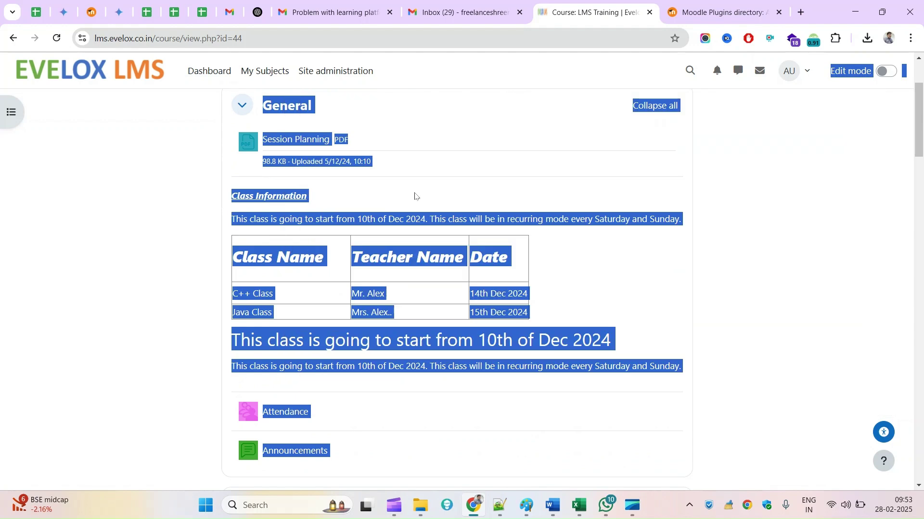
# Clear the page selection, reopen the accessibility options, and switch the images to hidden and back to shown
pyautogui.click(729, 387)
pyautogui.click(883, 433)
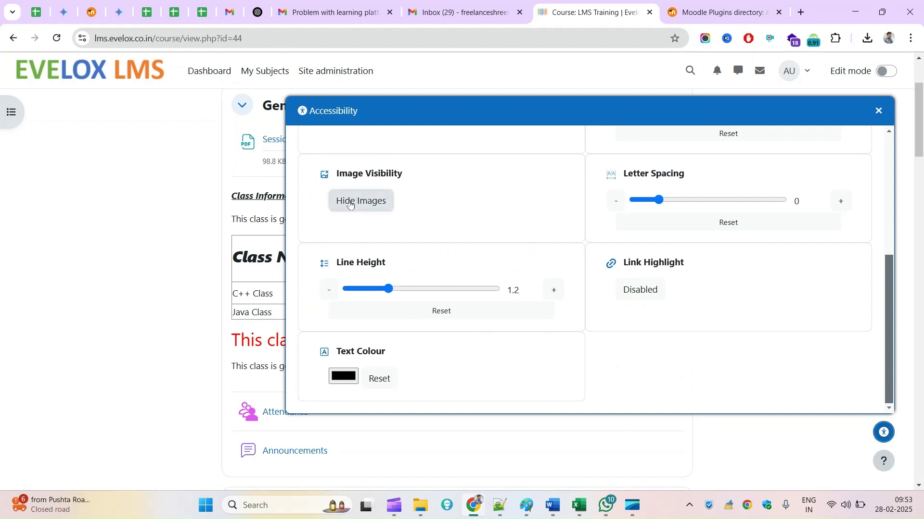
pyautogui.click(351, 205)
pyautogui.click(350, 205)
pyautogui.click(350, 204)
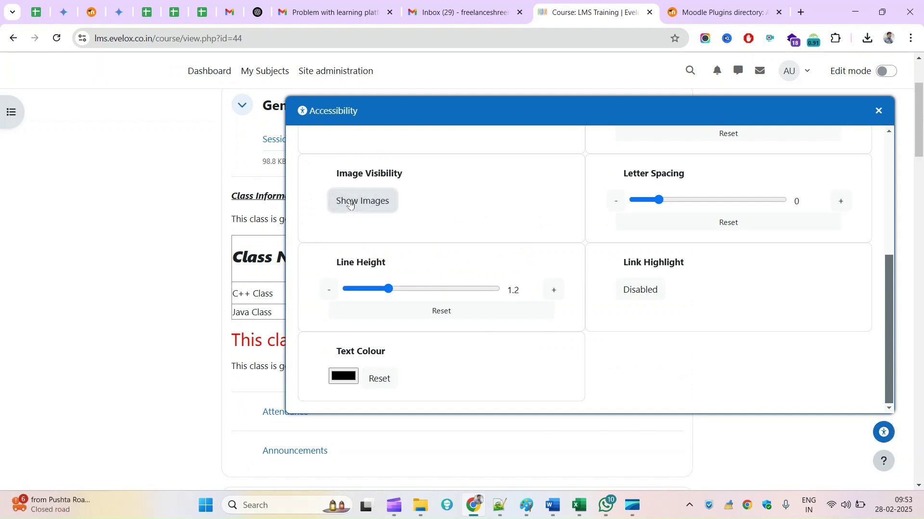
pyautogui.click(350, 205)
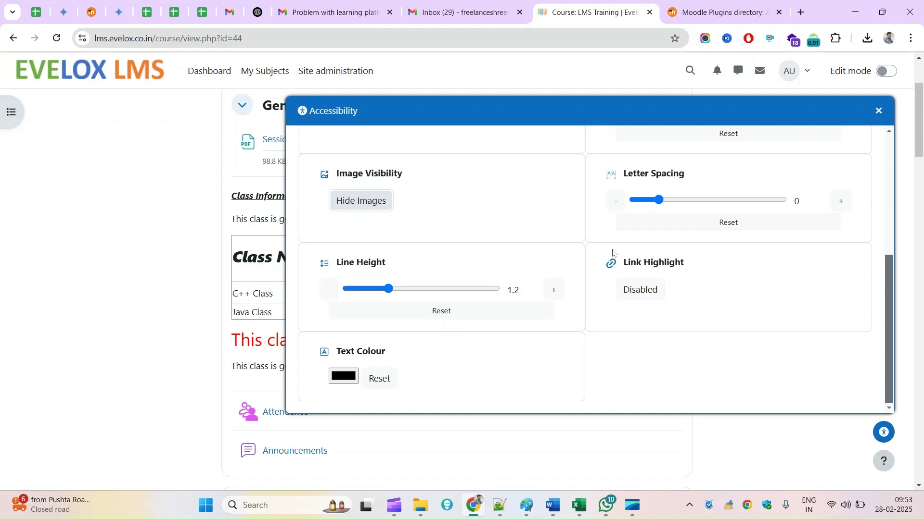
# Try a red text colour, RGB 255, 10, 10, in the accessibility options
pyautogui.scroll(-2, 526, 309)
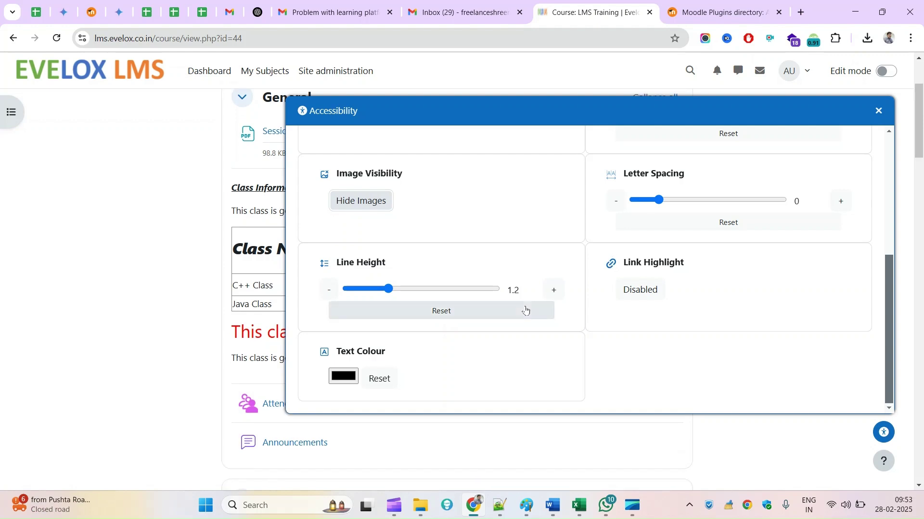
pyautogui.click(351, 380)
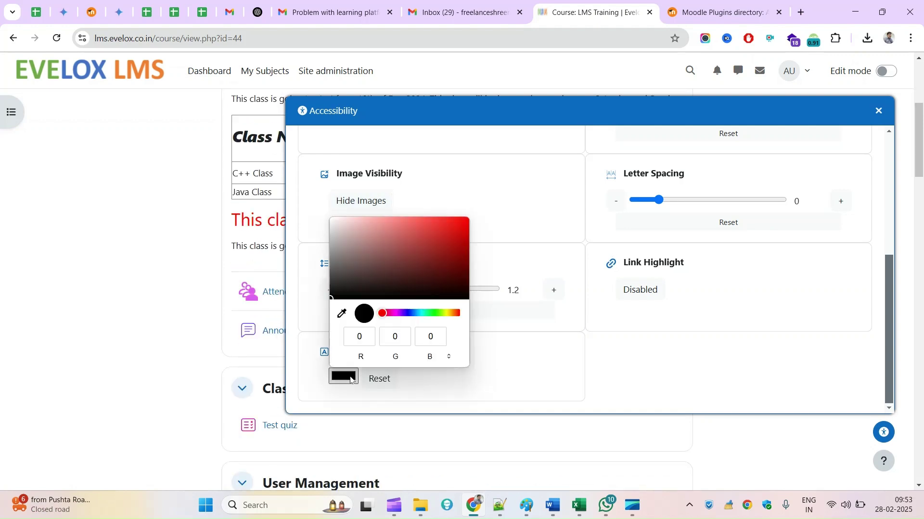
pyautogui.click(453, 237)
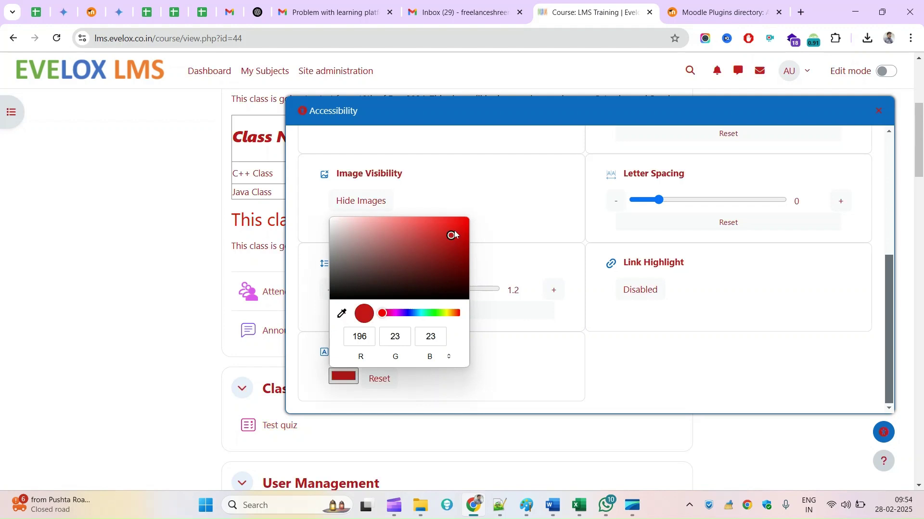
pyautogui.moveTo(455, 235); pyautogui.dragTo(463, 217)
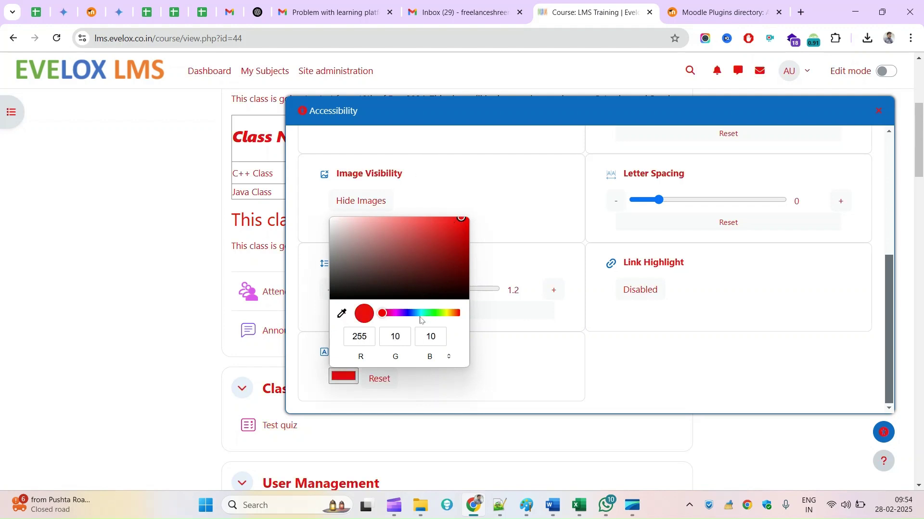
# Set the text colour to blue, RGB 18, 29, 191, and close the accessibility options
pyautogui.click(410, 315)
pyautogui.click(455, 239)
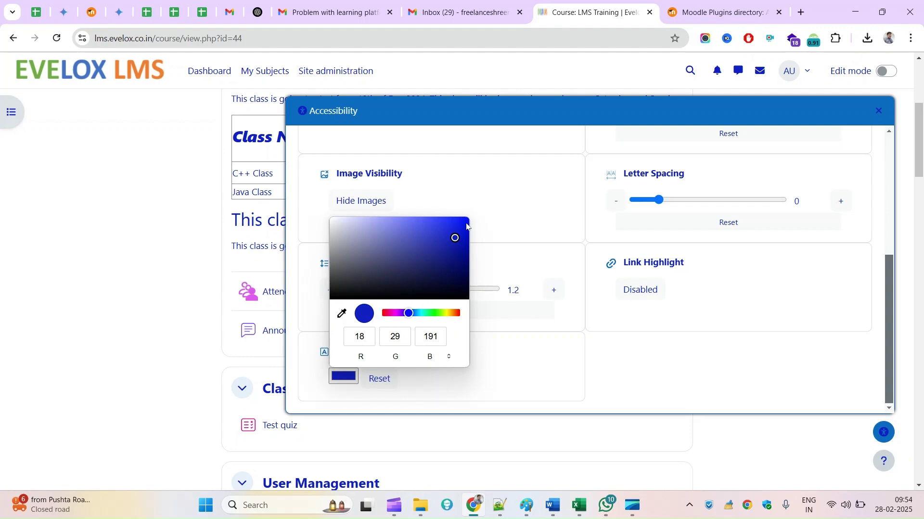
pyautogui.click(826, 398)
pyautogui.click(905, 145)
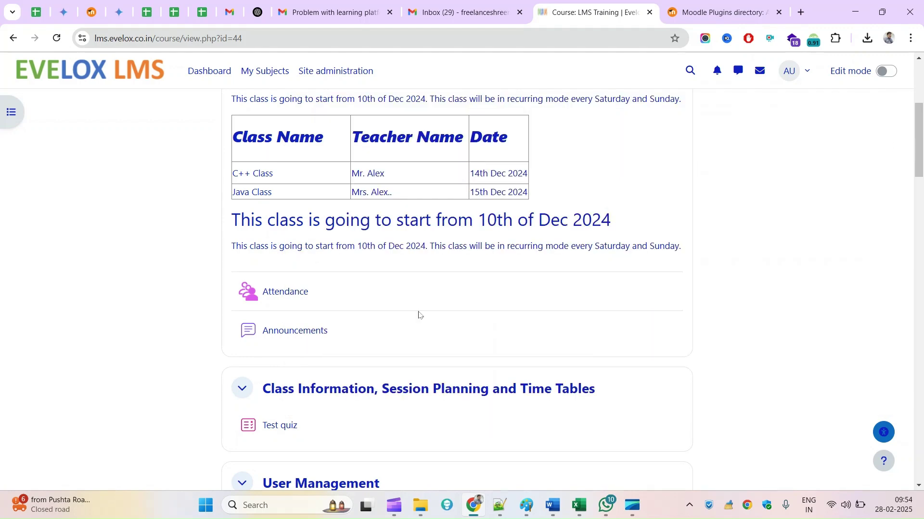
# Check the text colour across the course page, the course settings and the participants list
pyautogui.scroll(5, 419, 317)
pyautogui.scroll(-20, 416, 326)
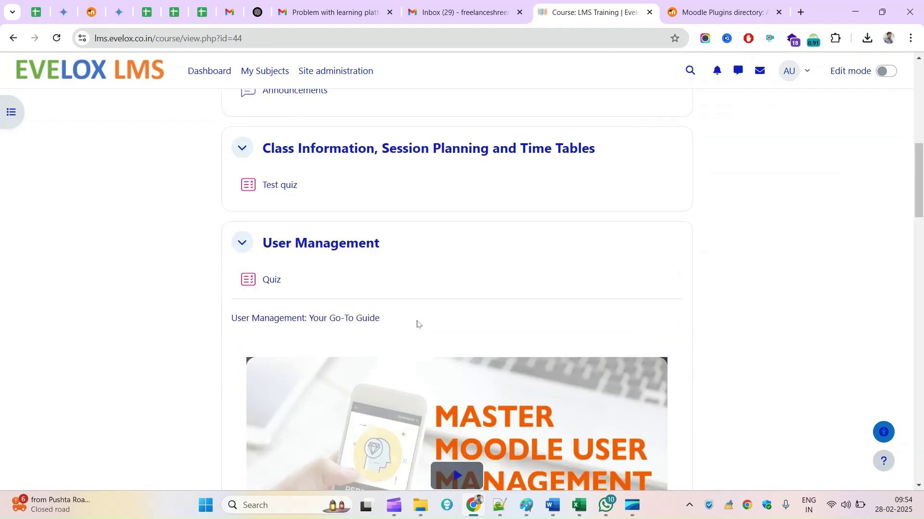
pyautogui.scroll(20, 419, 322)
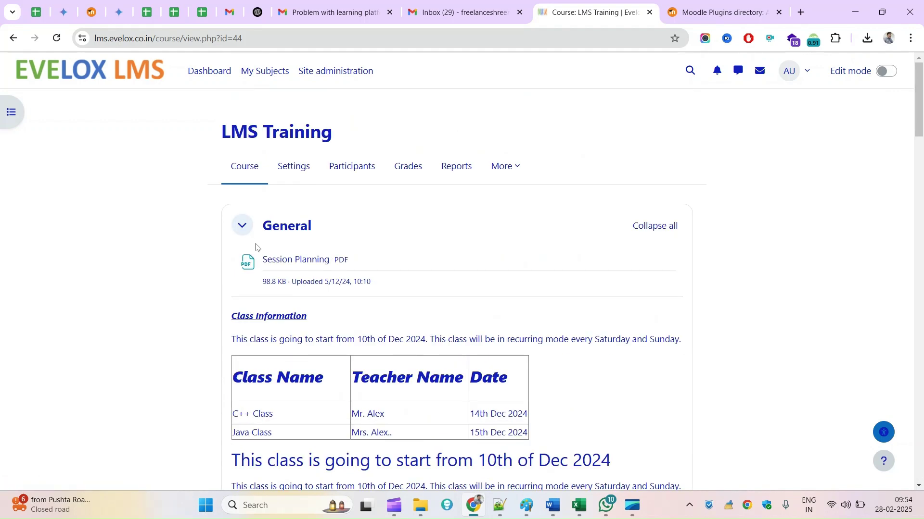
pyautogui.click(293, 174)
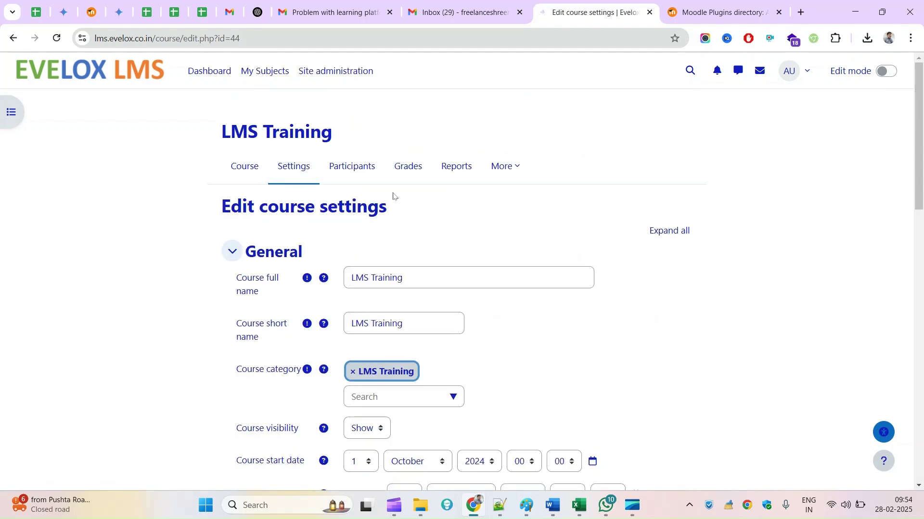
pyautogui.click(354, 167)
pyautogui.scroll(-15, 638, 362)
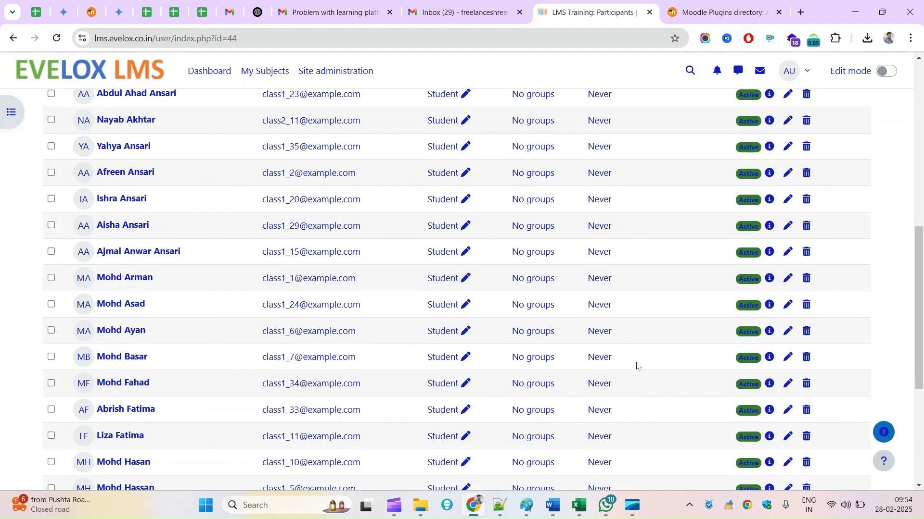
pyautogui.scroll(15, 636, 365)
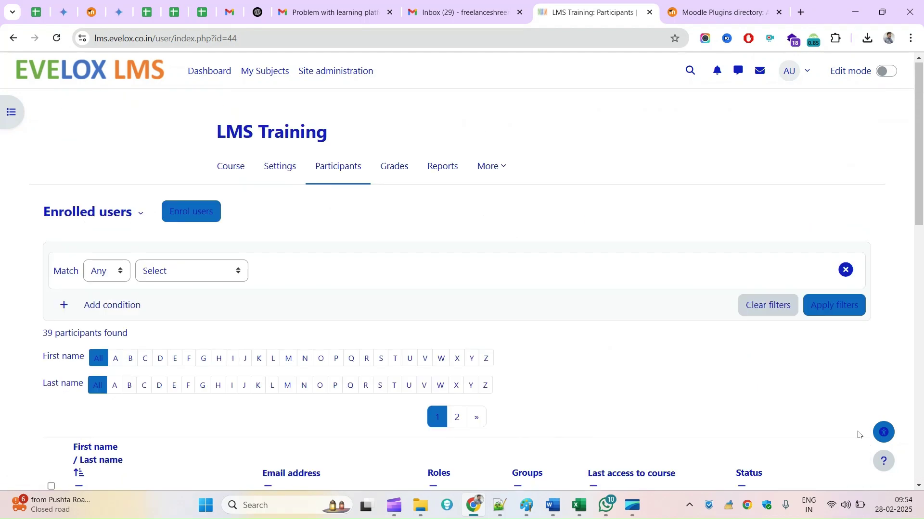
# Open and close the accessibility options on the participants page, and reload the participants list to review it
pyautogui.click(884, 433)
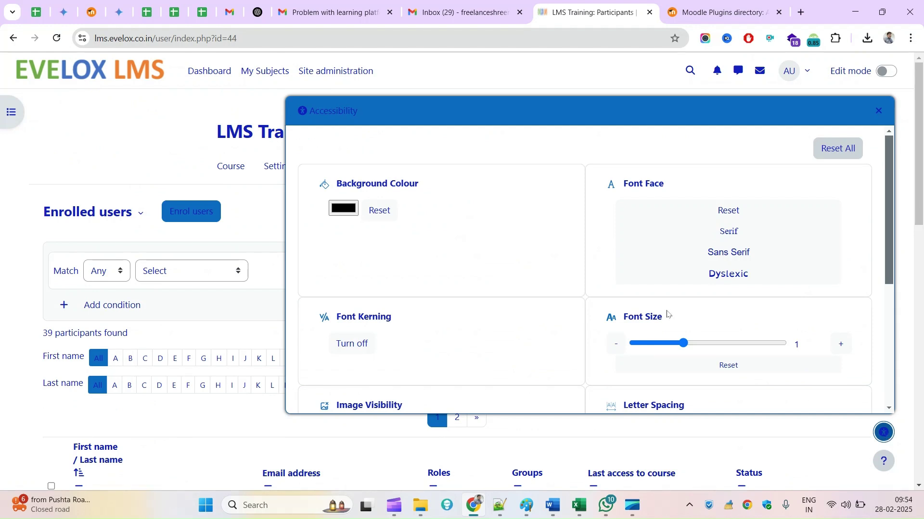
pyautogui.click(189, 130)
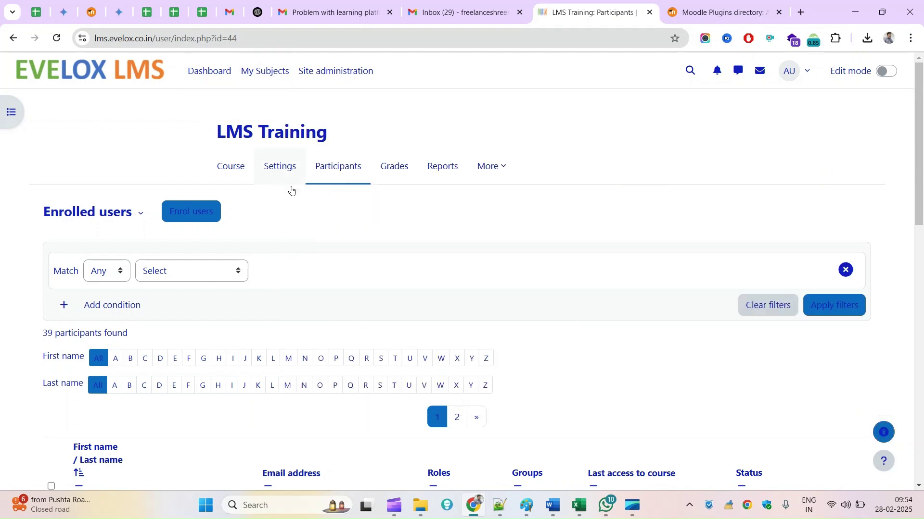
pyautogui.click(343, 178)
pyautogui.scroll(-9, 394, 363)
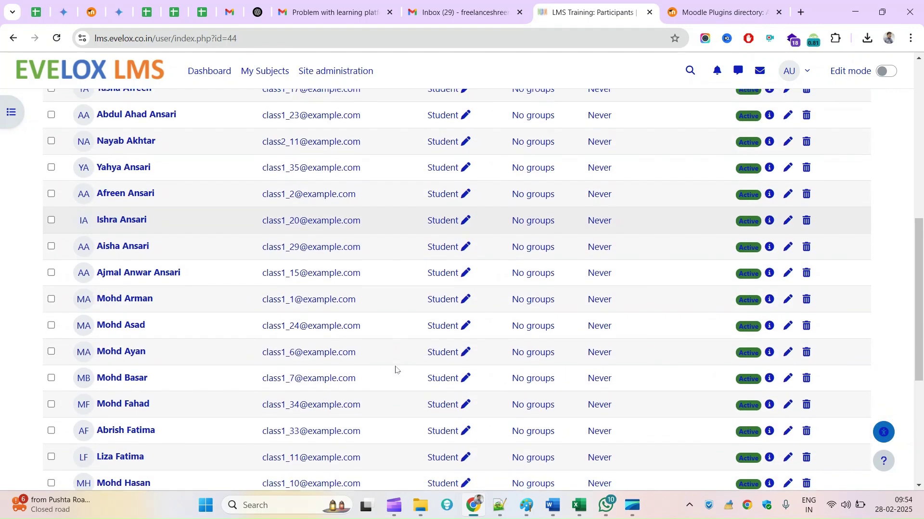
# Open a student's profile from the participants list and look through its details
pyautogui.click(120, 299)
pyautogui.scroll(-4, 527, 307)
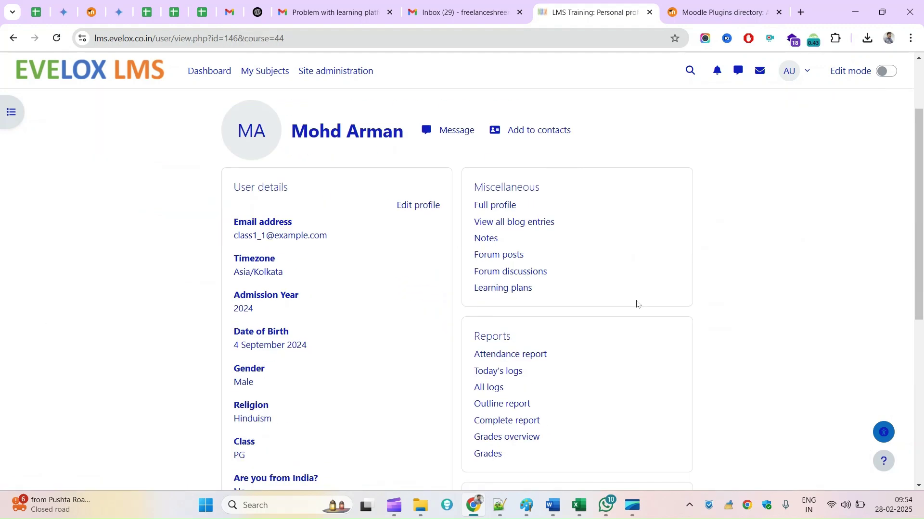
pyautogui.scroll(4, 392, 270)
pyautogui.scroll(-5, 377, 249)
pyautogui.scroll(-2, 579, 407)
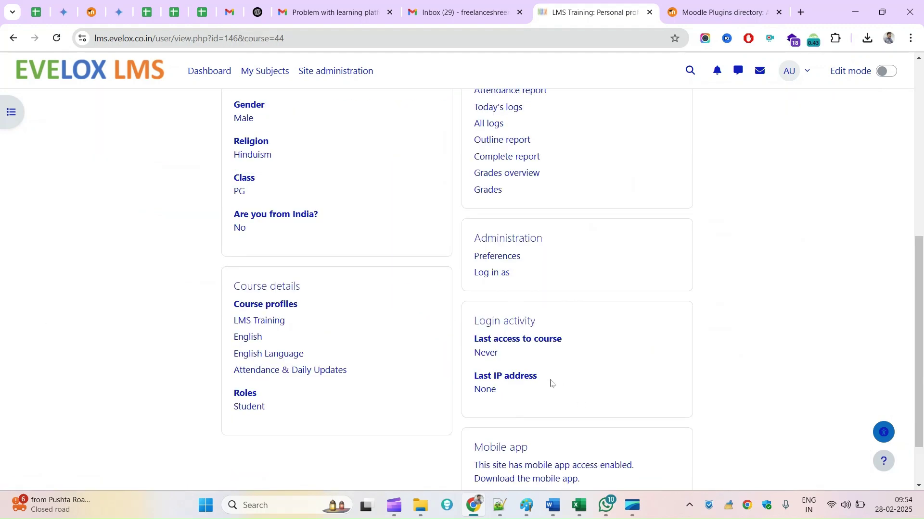
# Log in as the student from the profile's administration options and continue to the LMS Training course page
pyautogui.click(504, 275)
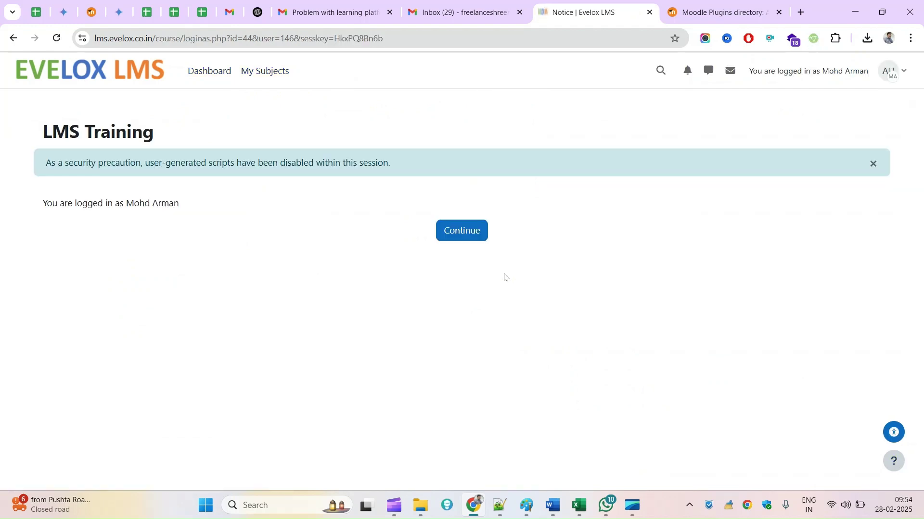
pyautogui.click(469, 235)
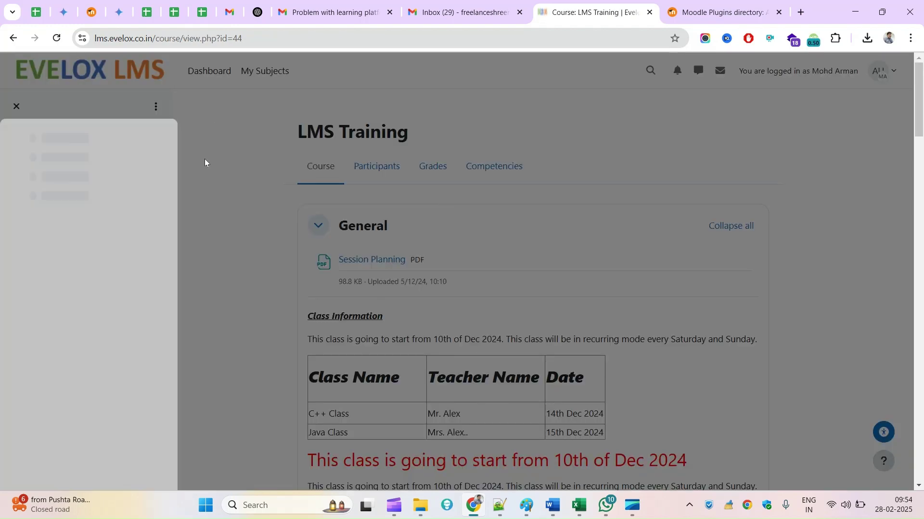
pyautogui.click(229, 344)
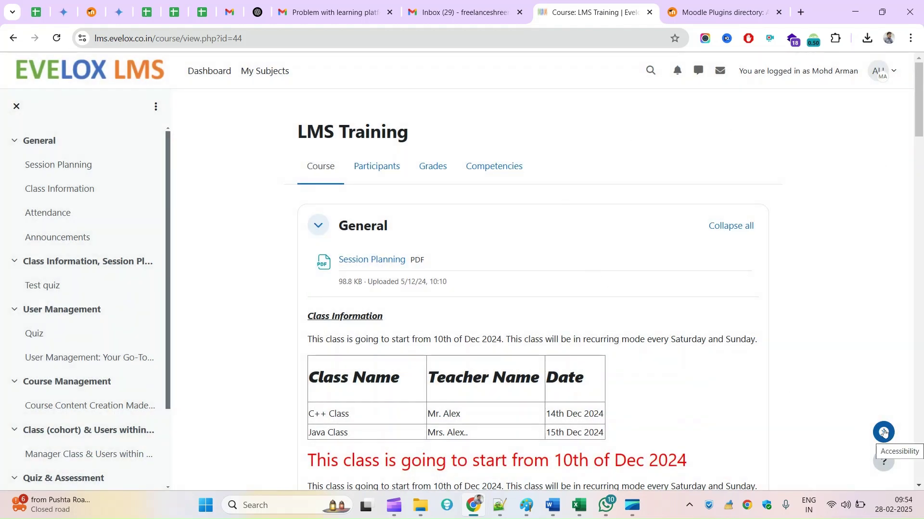
# Highlight "individual preferences" in the Accessibility plugin's description on the Moodle plugins directory and return to the course page
pyautogui.click(722, 12)
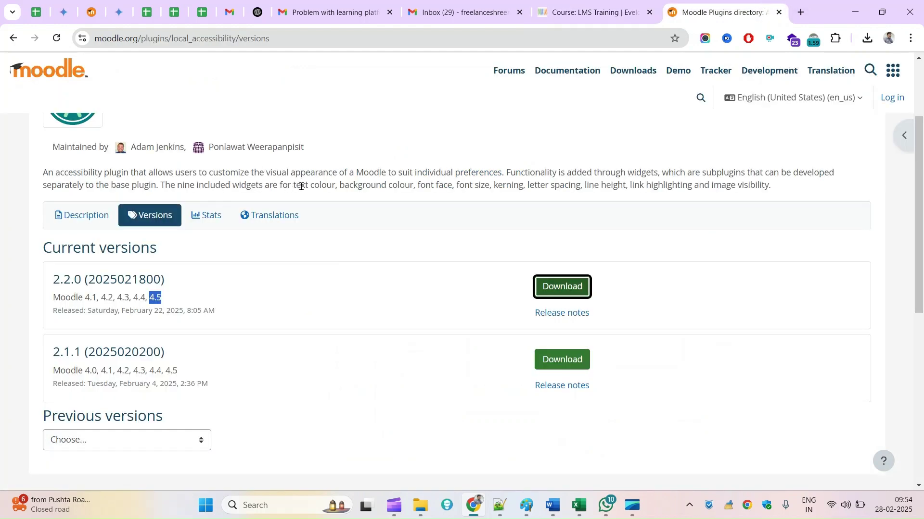
pyautogui.moveTo(415, 173); pyautogui.dragTo(501, 172)
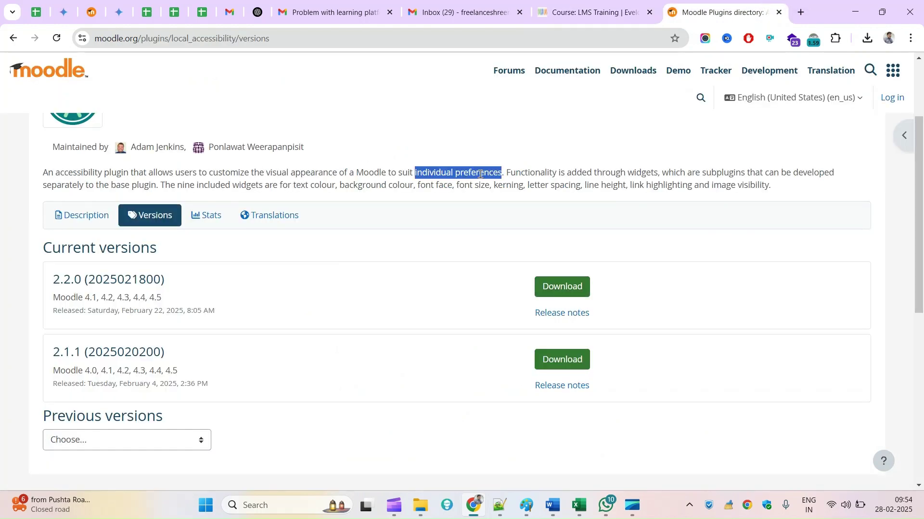
pyautogui.click(576, 2)
# Set the student's text colour to near-black and the letter spacing to 0.1 in the accessibility options, and close them
pyautogui.click(883, 432)
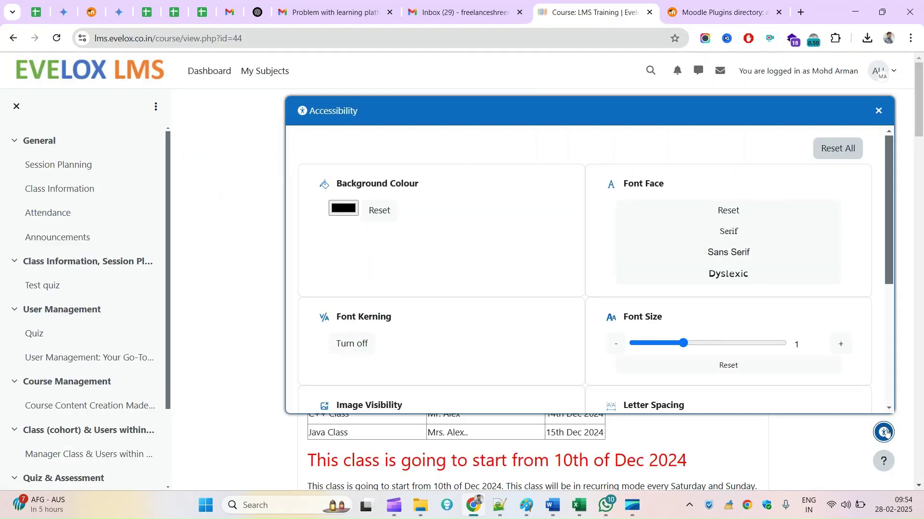
pyautogui.scroll(-5, 433, 321)
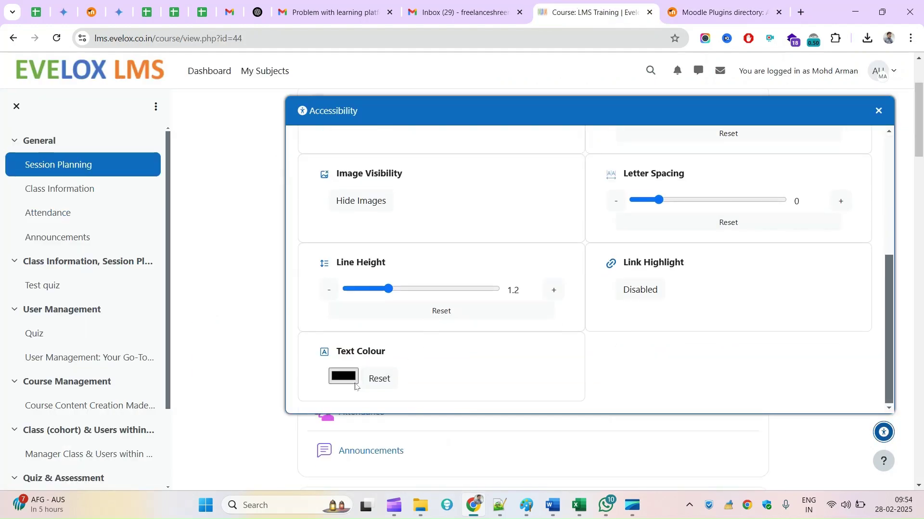
pyautogui.click(343, 376)
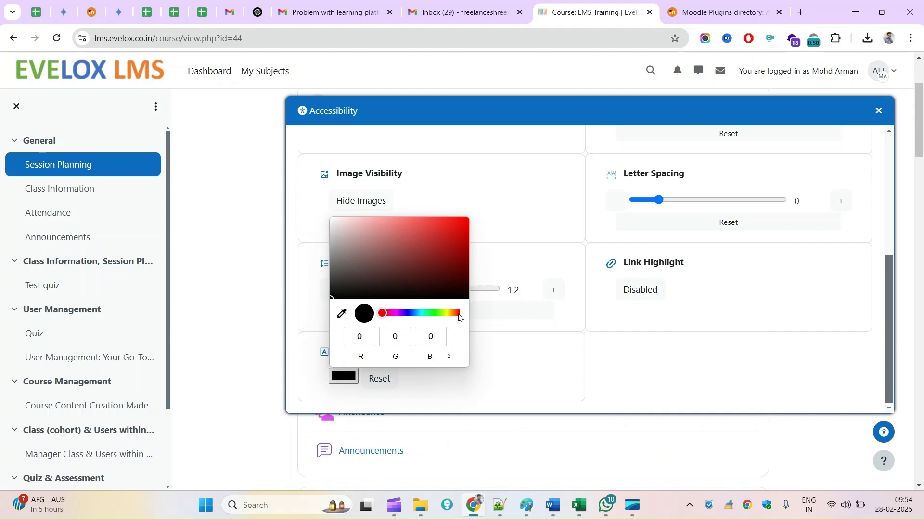
pyautogui.click(447, 315)
pyautogui.click(454, 235)
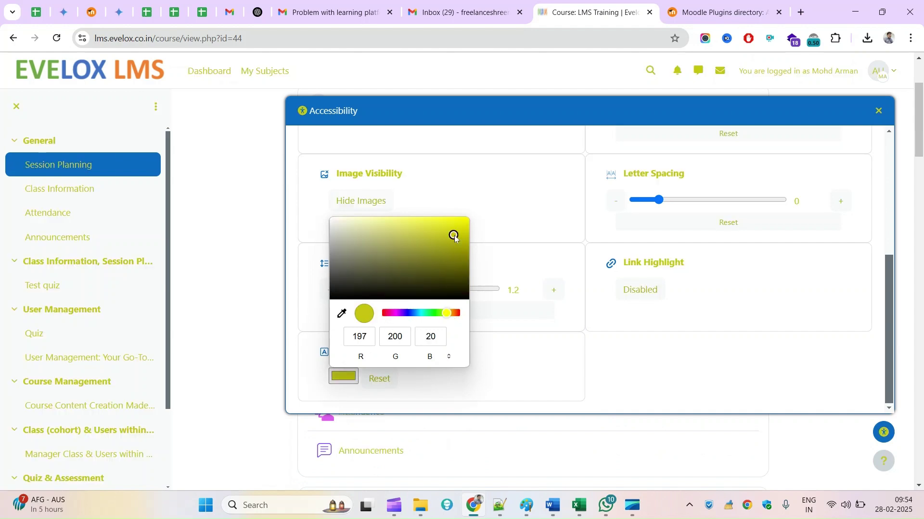
pyautogui.click(353, 276)
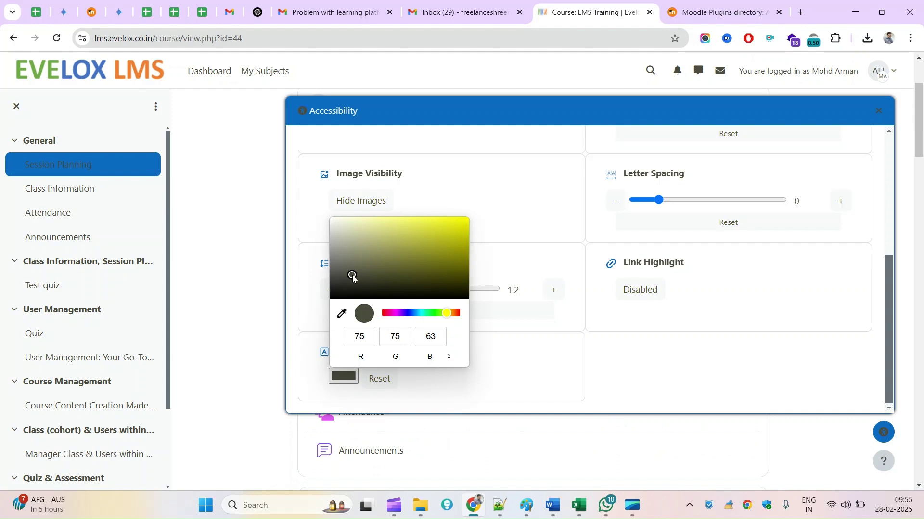
pyautogui.moveTo(348, 288); pyautogui.dragTo(332, 295)
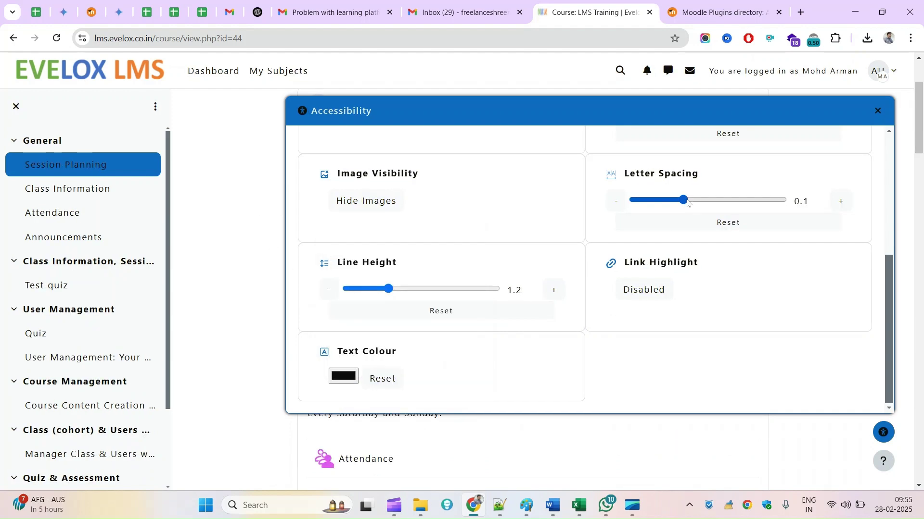
pyautogui.click(241, 187)
# Check the text colour and letter spacing throughout the LMS Training course page and its course index
pyautogui.scroll(-5, 238, 312)
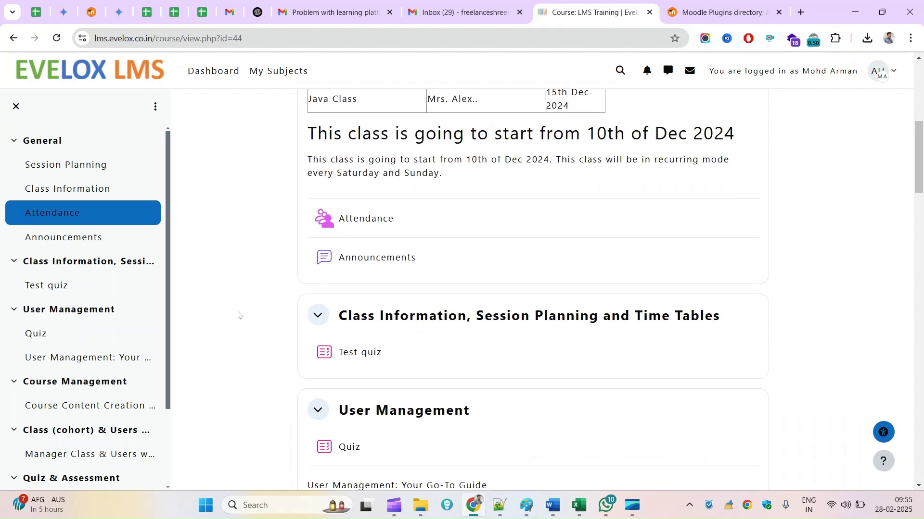
pyautogui.scroll(-3, 147, 350)
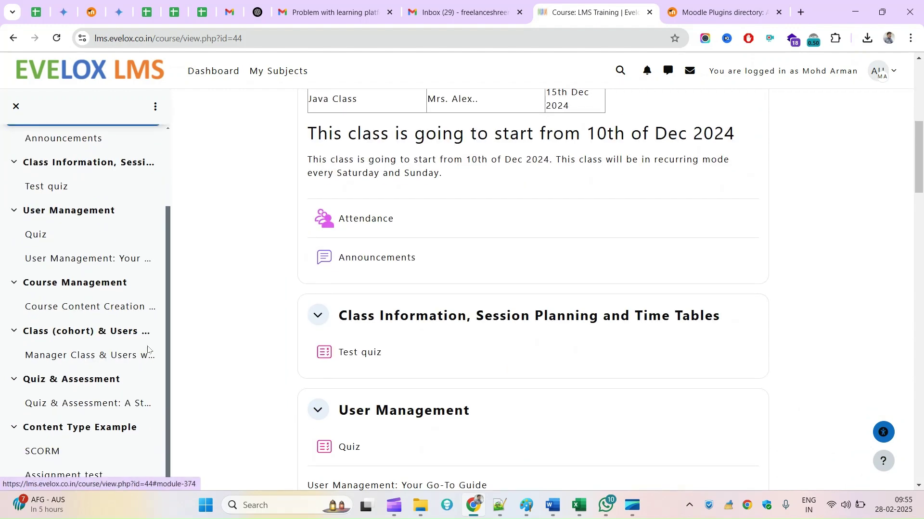
pyautogui.scroll(-10, 415, 337)
pyautogui.scroll(10, 415, 337)
pyautogui.scroll(5, 415, 340)
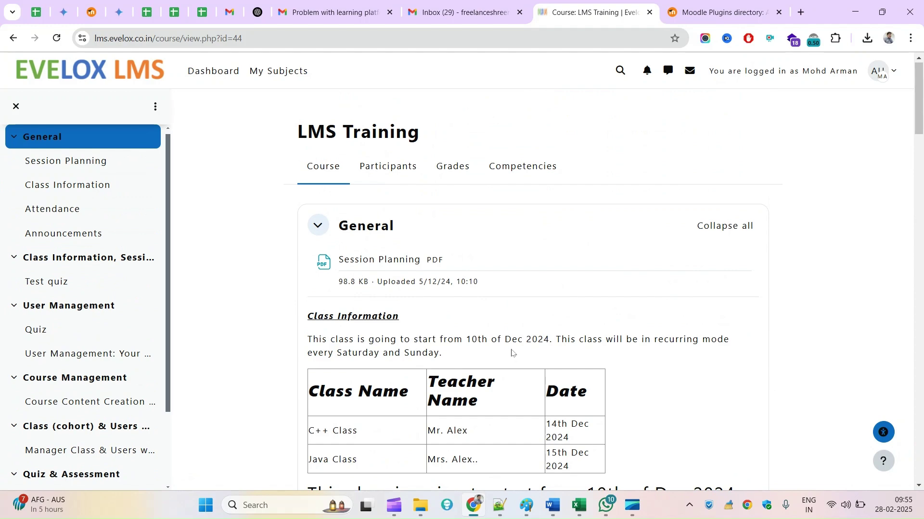
# Go back to the Accessibility plugin's page in the Moodle plugins directory and view its title and description
pyautogui.click(724, 10)
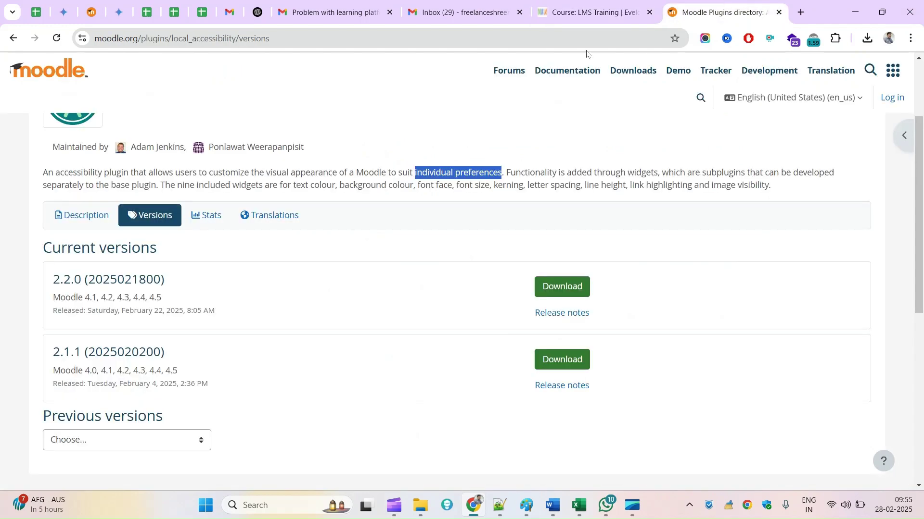
pyautogui.scroll(2, 421, 390)
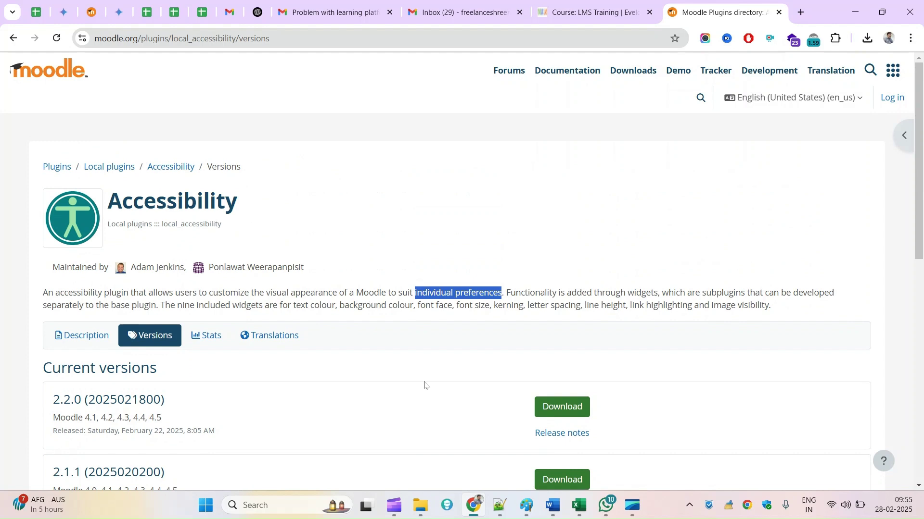